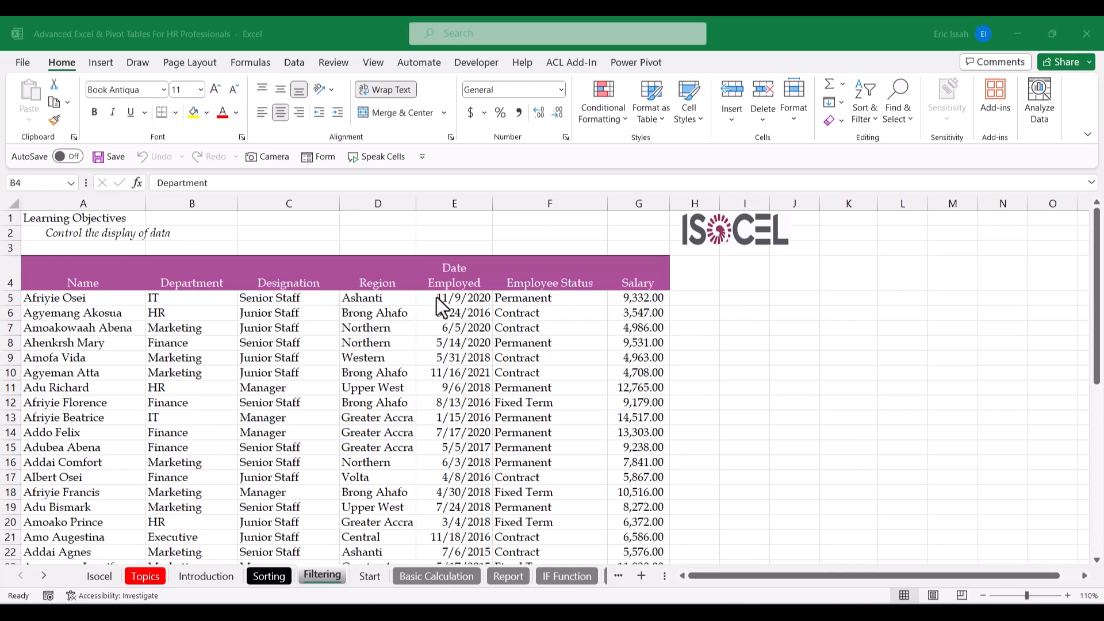
Examine the column headings of the employee table in row 4, from Name across to Salary
click(187, 277)
click(113, 281)
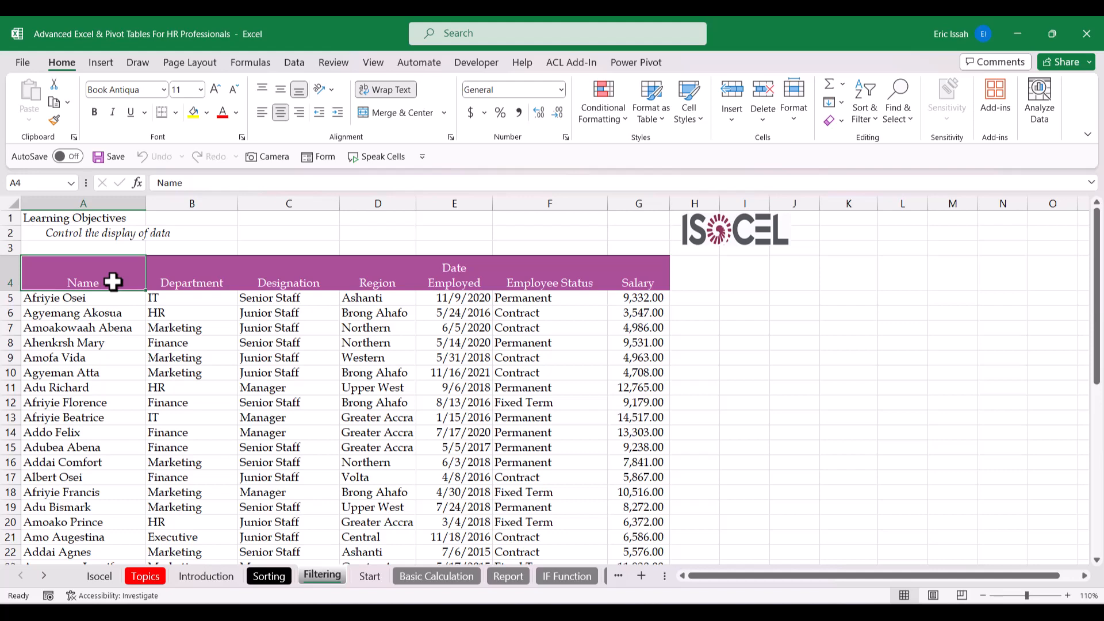
key(Right)
key(Right)
key(Right)
key(Right)
key(Right)
key(Right)
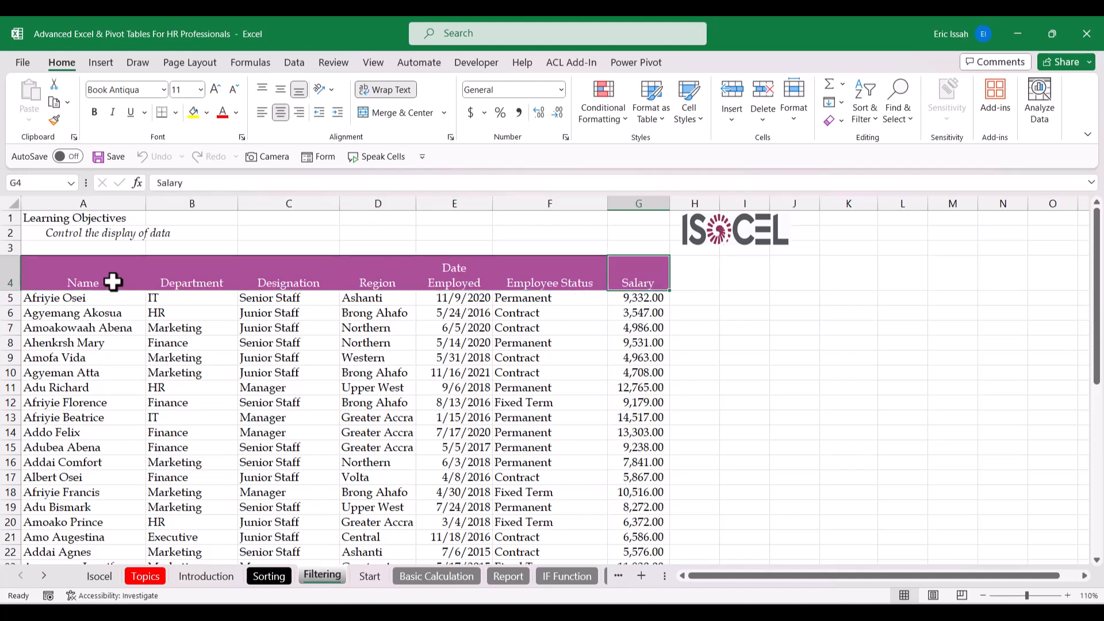
key(Left)
key(Left)
key(Left)
key(Left)
key(Left)
key(Left)
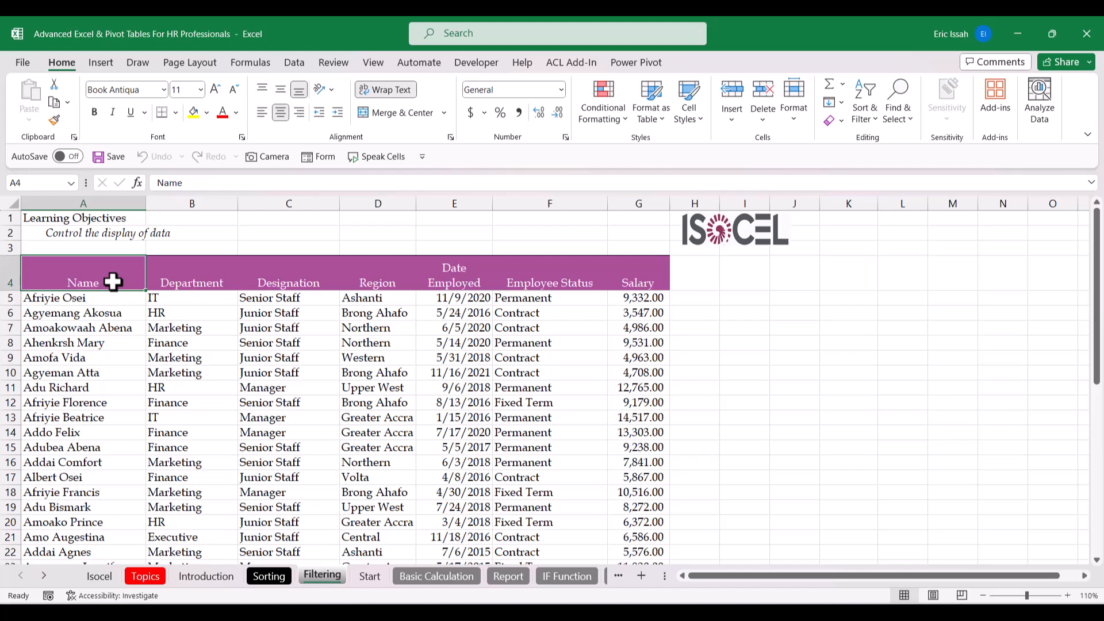
Examine the extent of the employee records, from the heading row to the blank rows around the table
key(ctrl+Down)
key(Down)
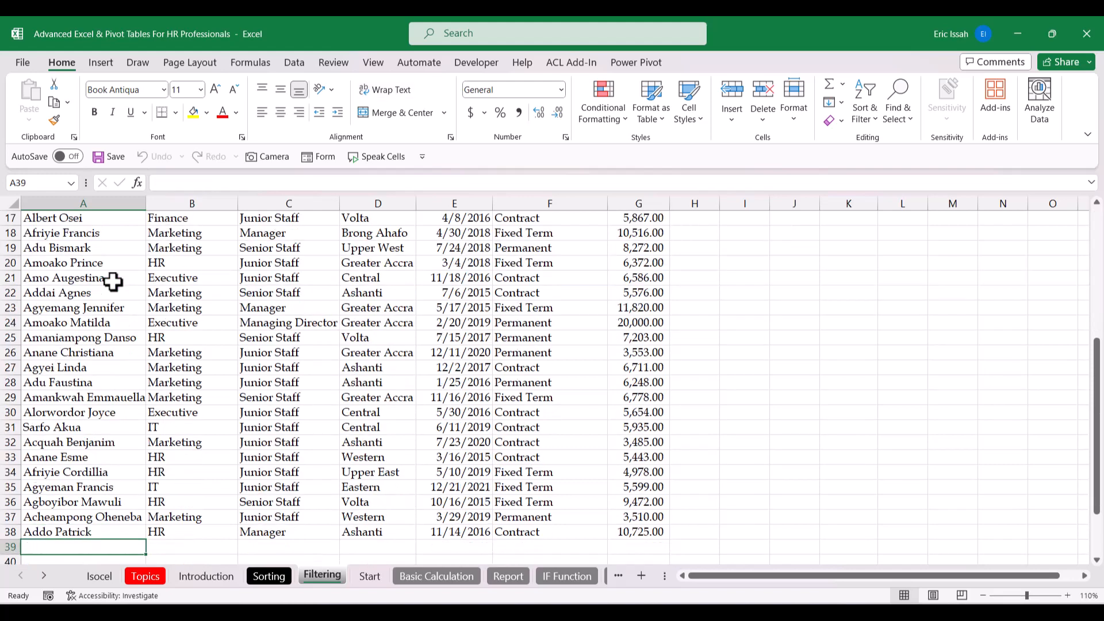
key(Up)
key(Up)
key(Down)
key(Down)
key(Down)
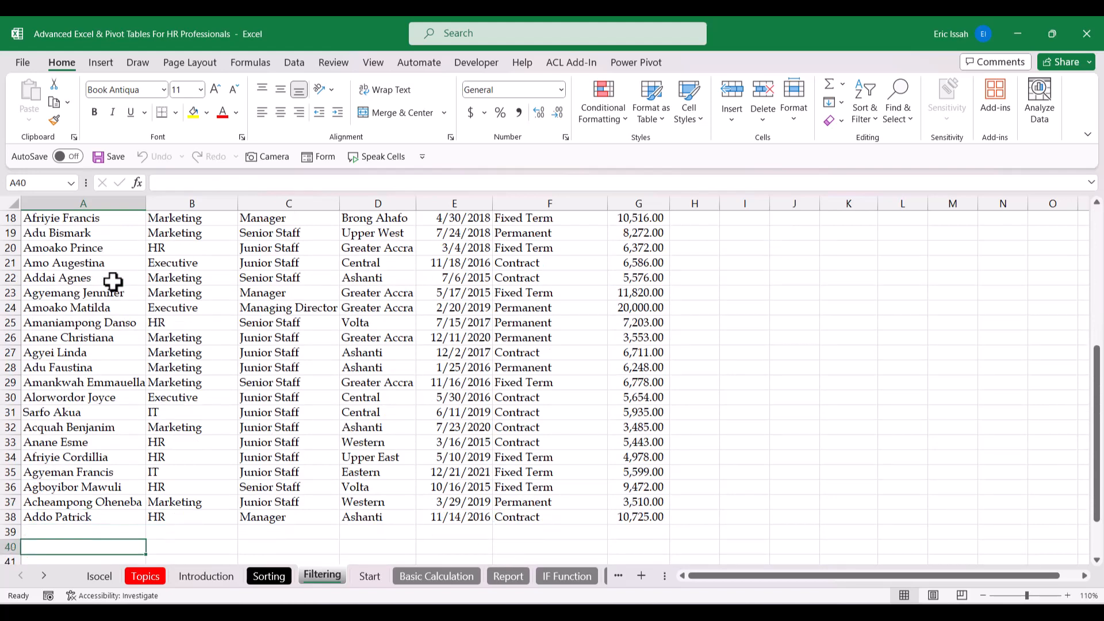
key(Up)
key(Up)
key(ctrl+Up)
key(Down)
key(Down)
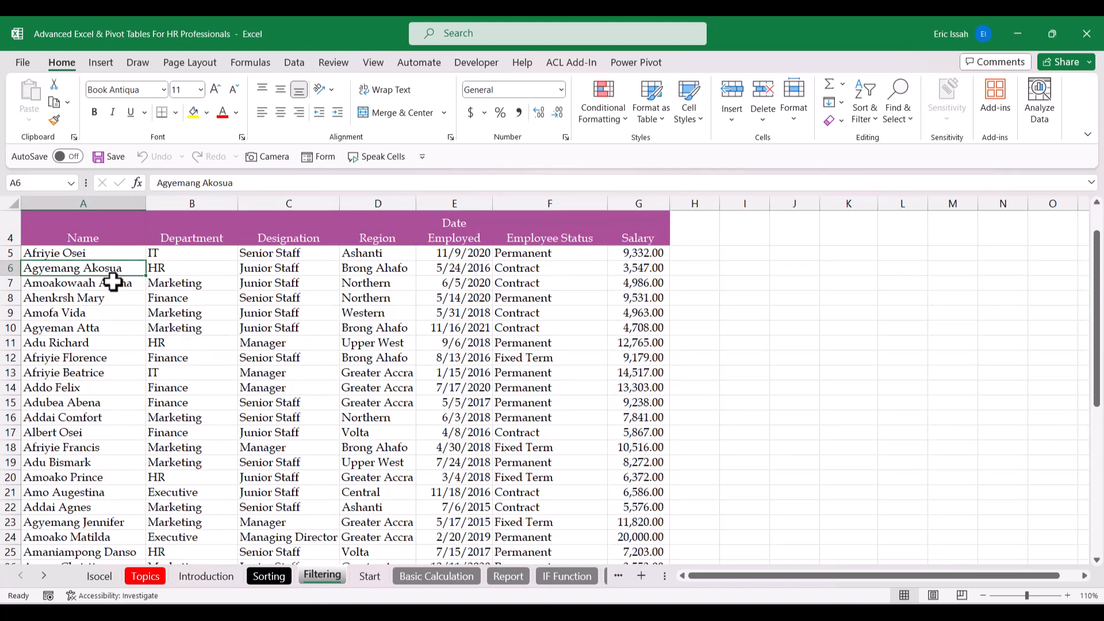
key(Up)
key(Up)
key(Up)
key(Up)
key(Down)
key(Down)
key(Down)
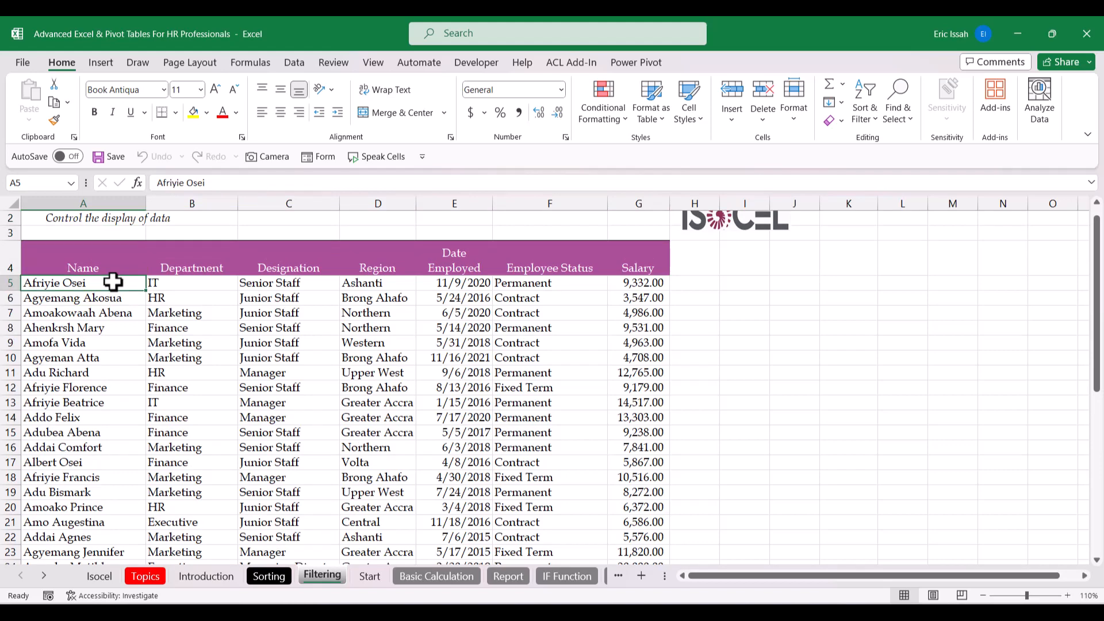
Turn on filtering for the employee table with cell C6 inside the data as the active cell
key(Up)
key(Down)
key(Right)
key(Down)
key(Right)
key(Right)
key(Left)
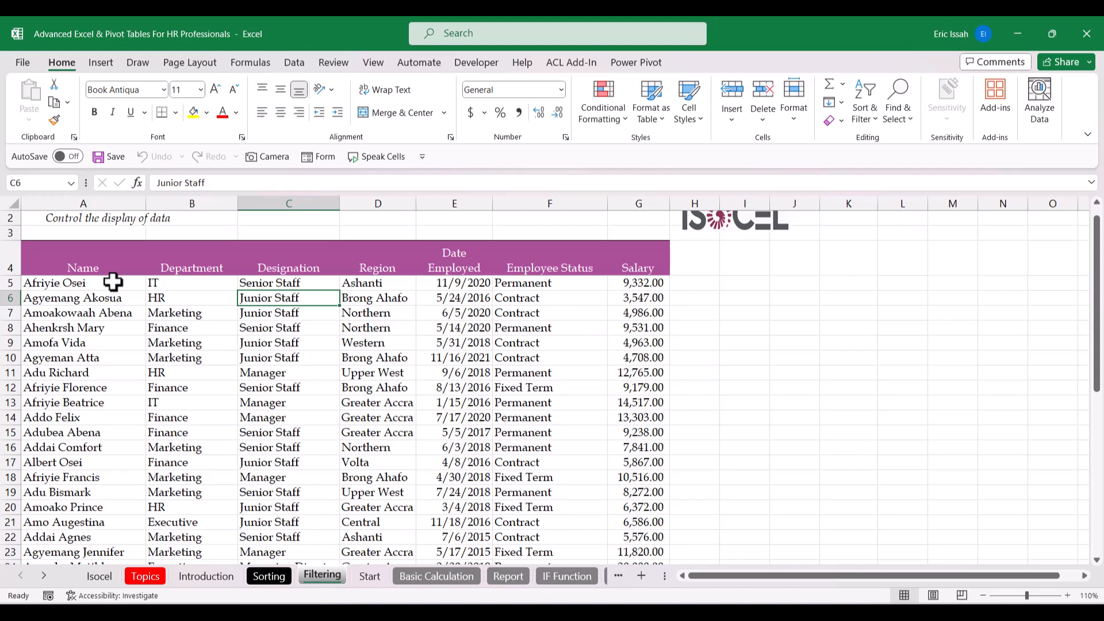
click(295, 64)
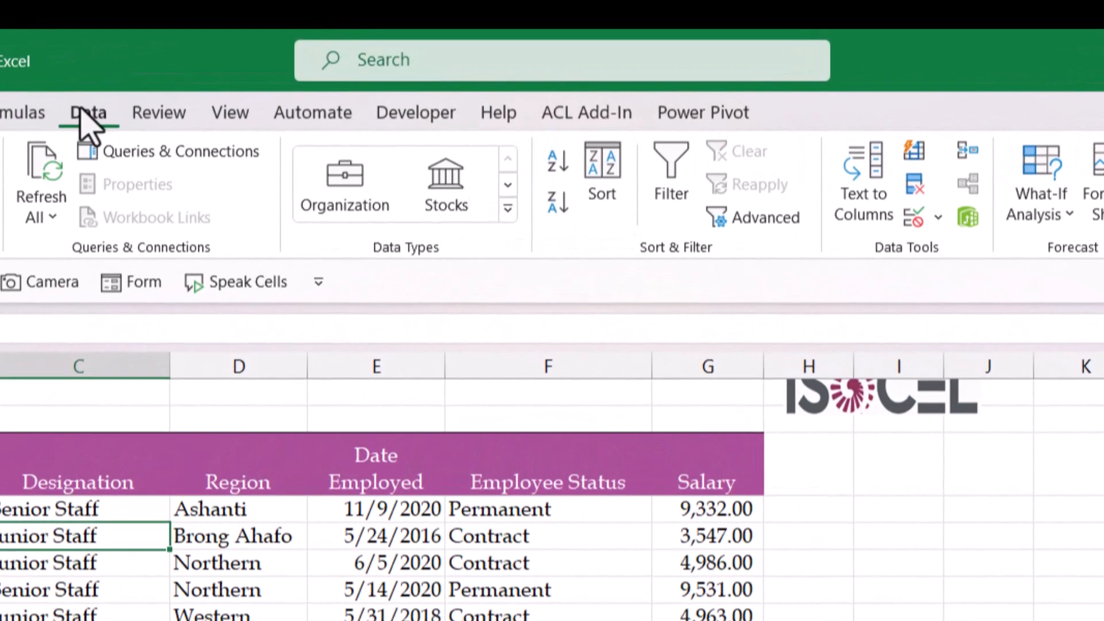
click(684, 213)
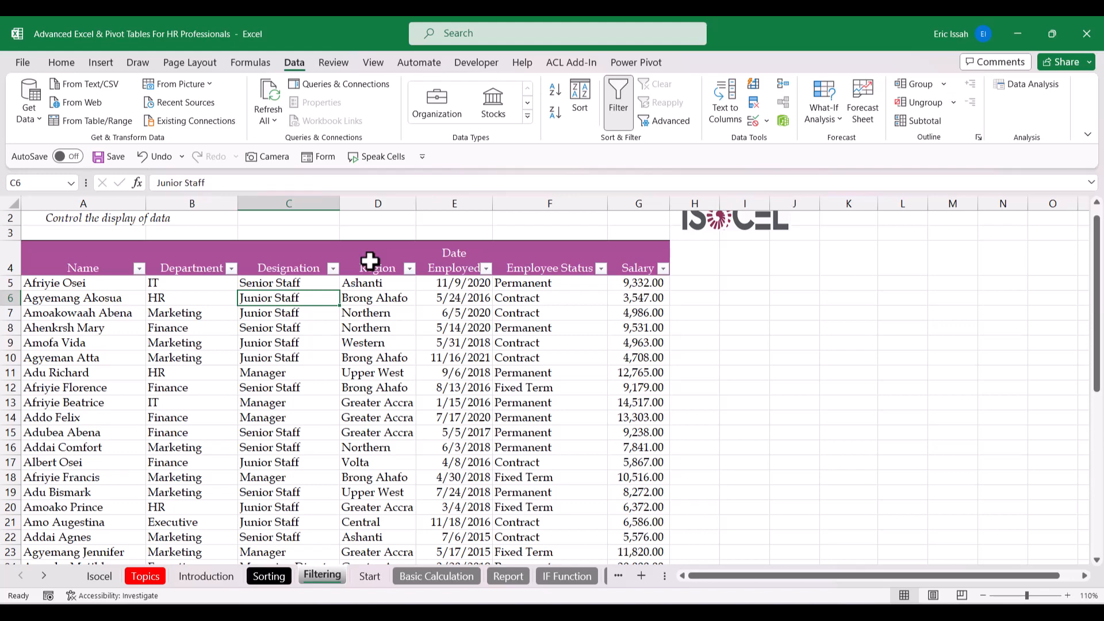
Filter the Region column to show only Greater Accra
click(410, 270)
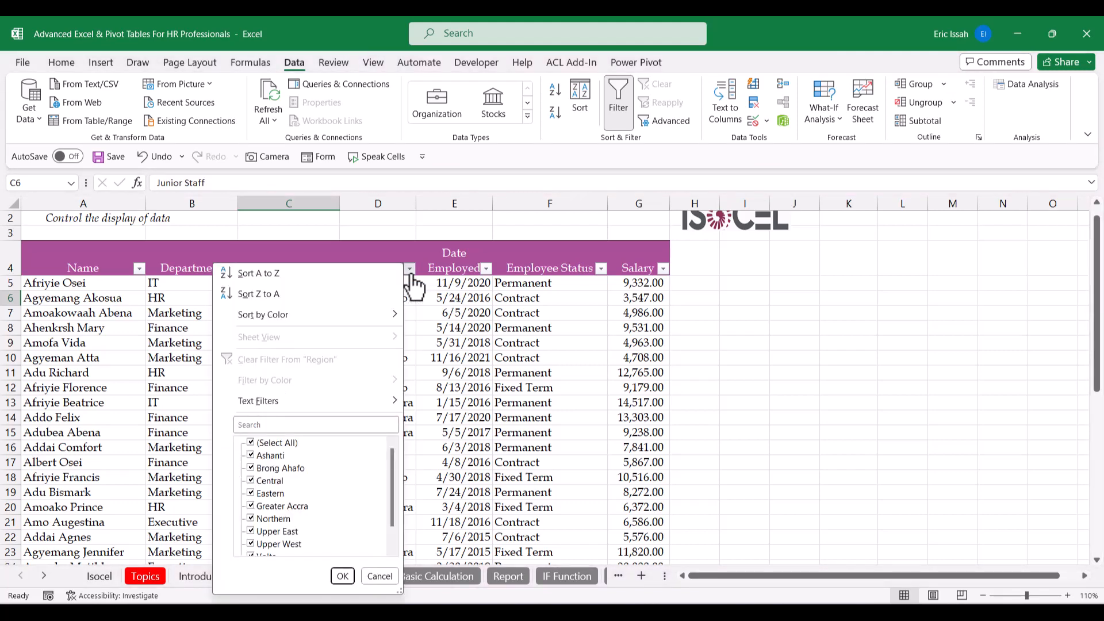
mouse_move(392, 456)
mouse_down()
mouse_move(392, 481)
mouse_move(392, 443)
mouse_up()
drag(393, 464, 391, 489)
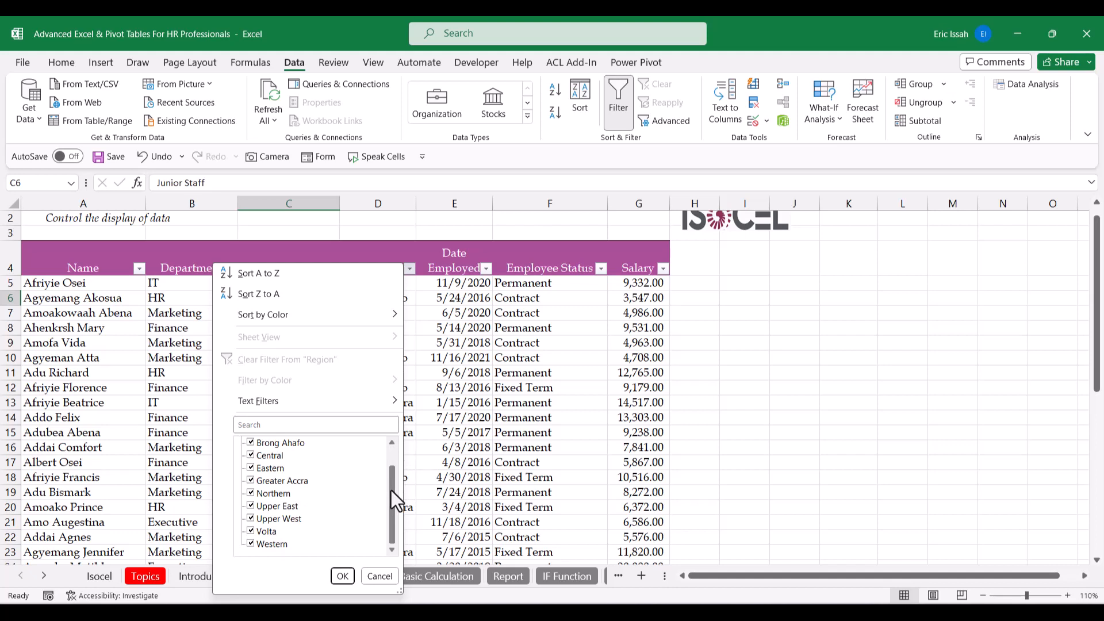
drag(391, 490, 392, 467)
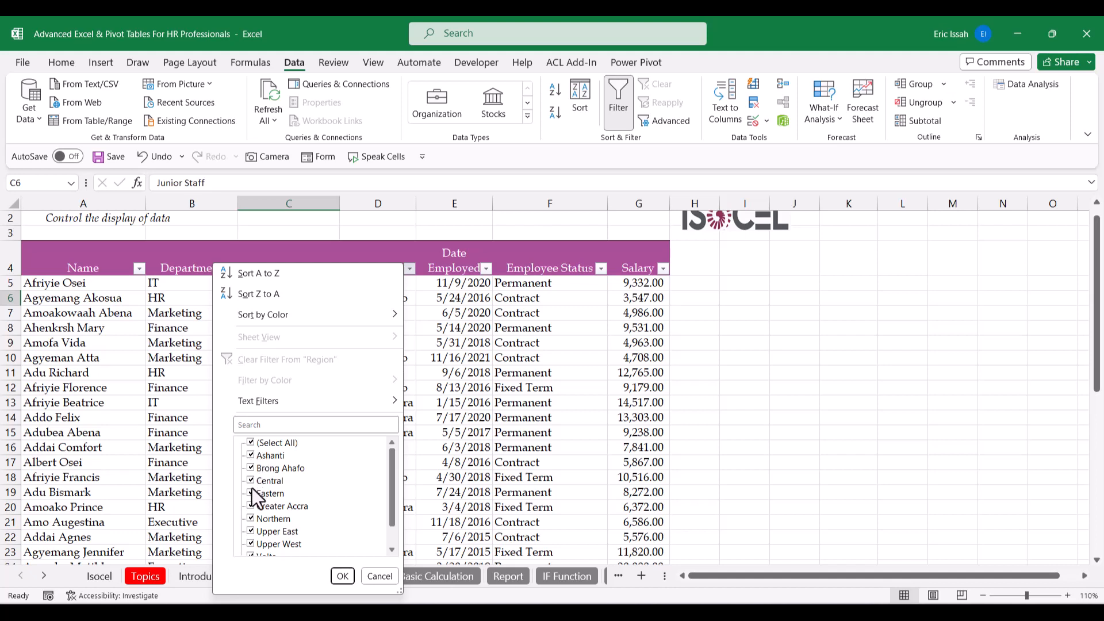
click(251, 443)
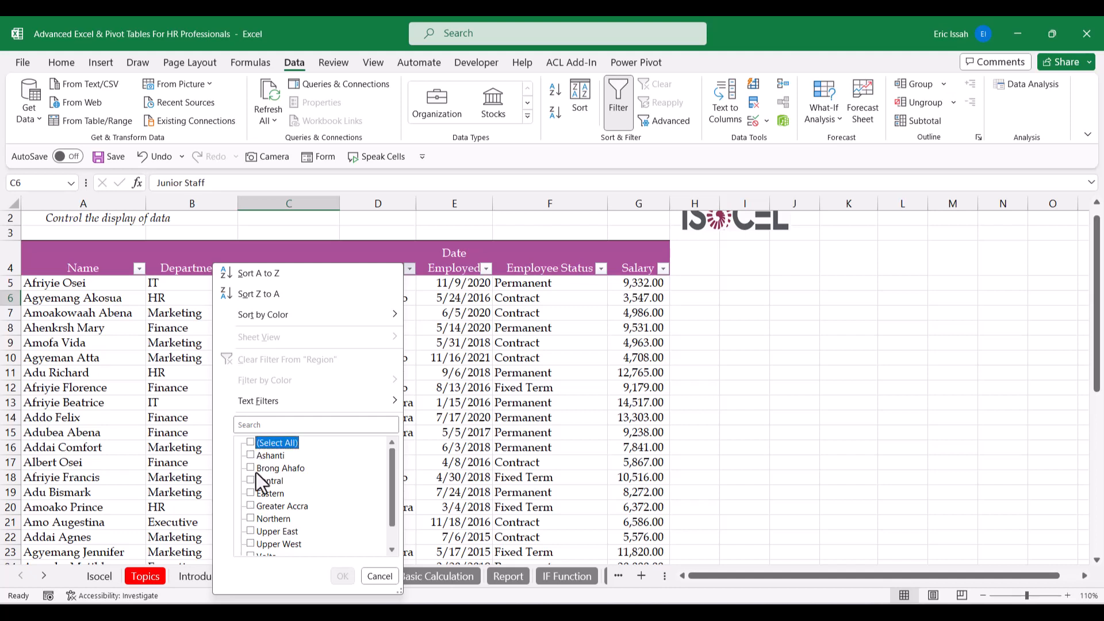
click(250, 506)
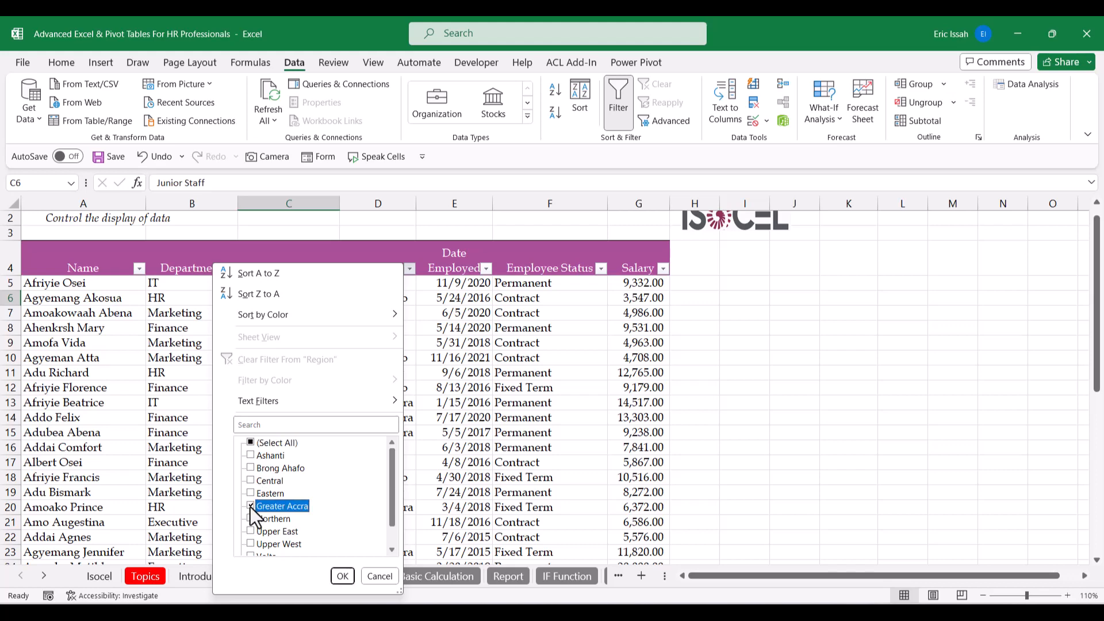
click(341, 576)
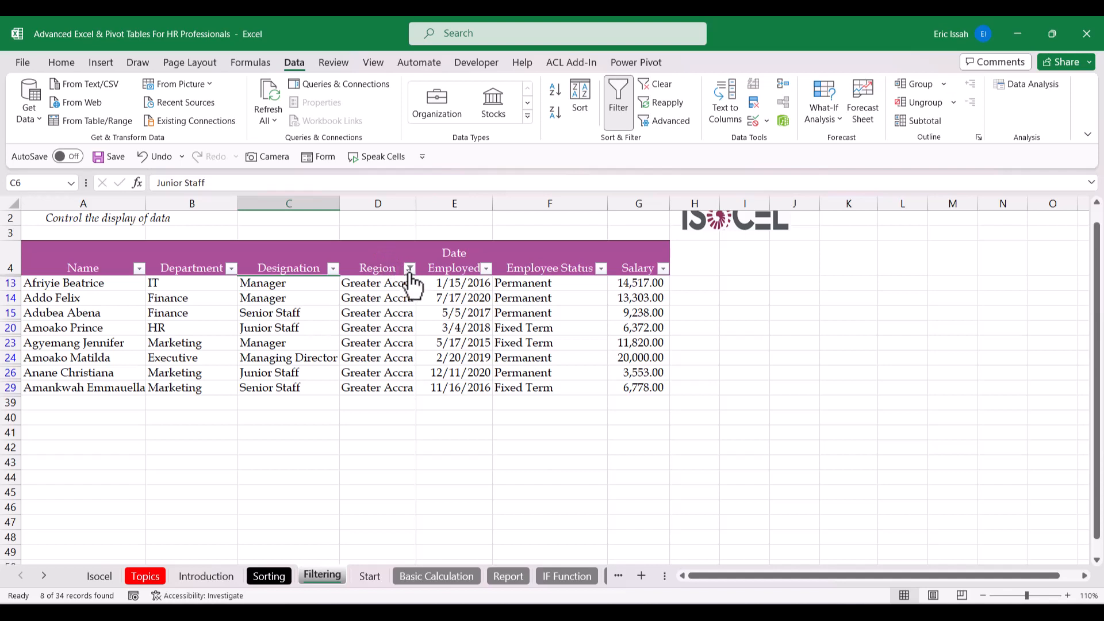
Filter the Department column to show only Finance, in addition to the Region filter
mouse_move(404, 268)
click(231, 268)
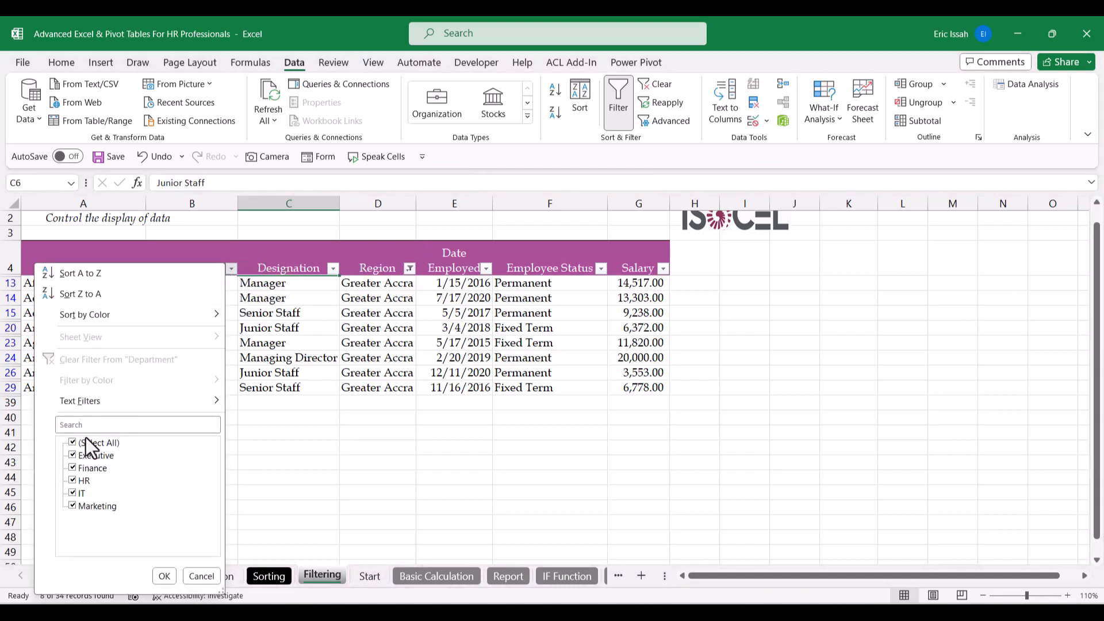
click(71, 443)
click(72, 468)
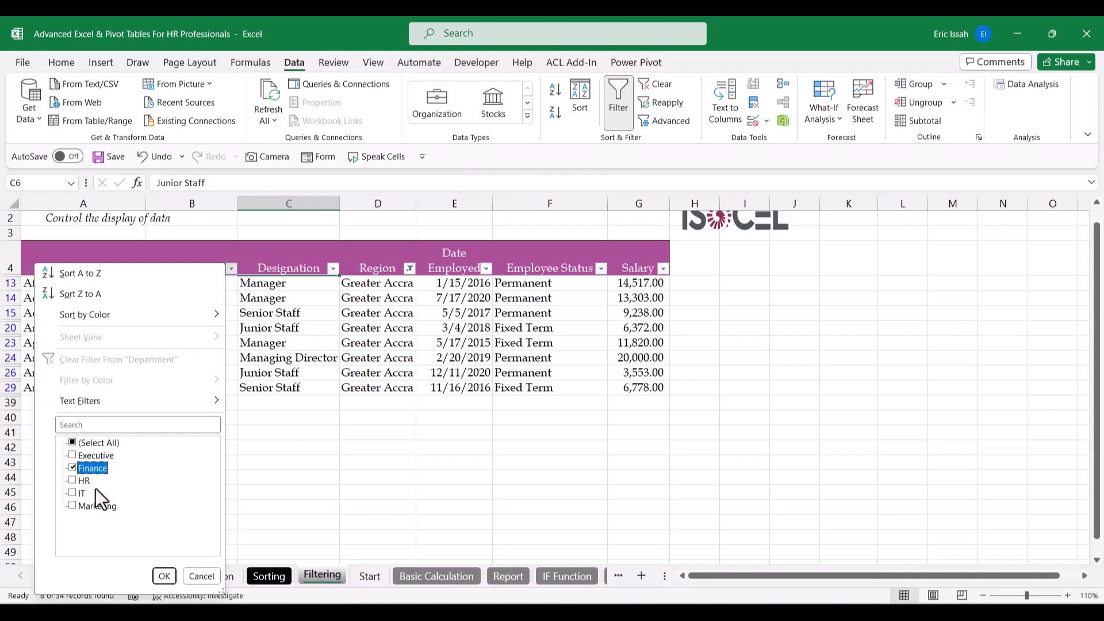
click(163, 575)
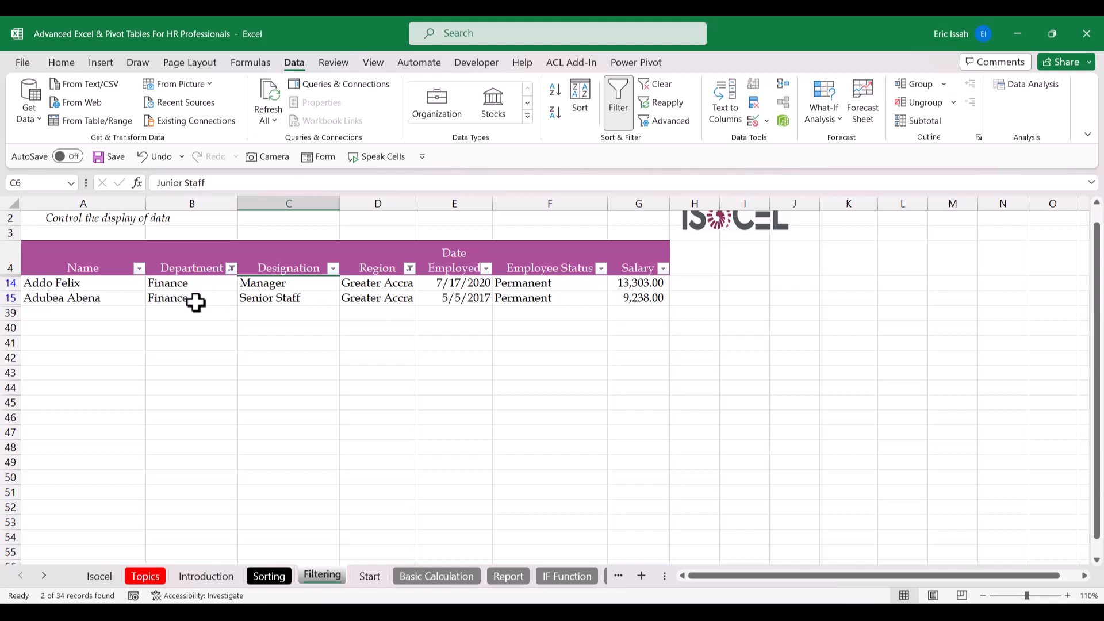
Copy the filtered rows with their headings into a new worksheet at A1 and autofit all its columns
click(69, 261)
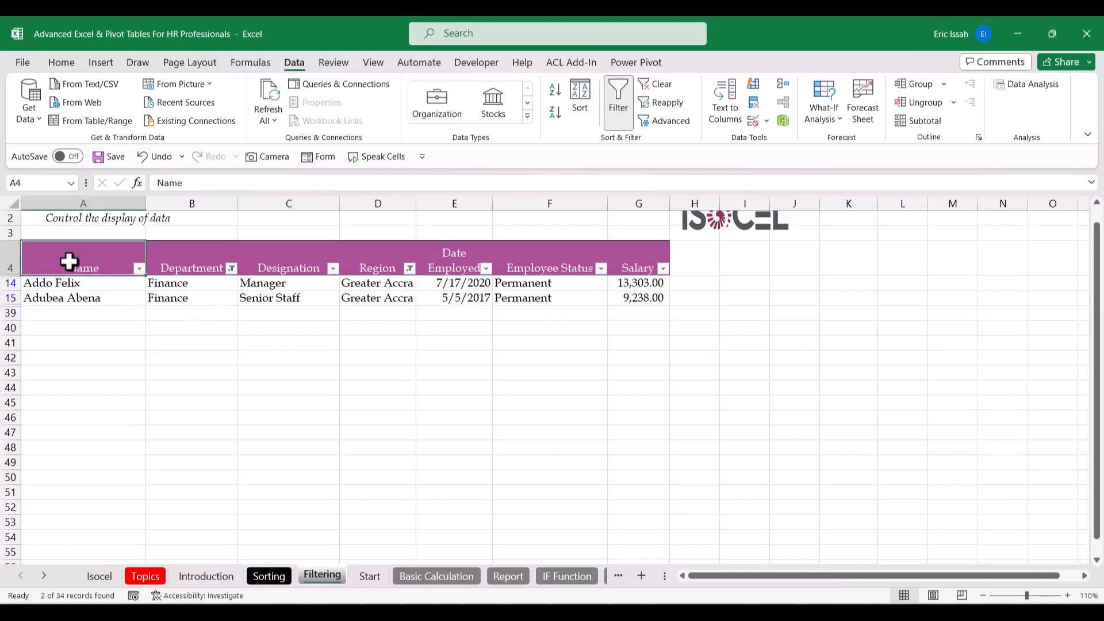
drag(68, 262, 632, 297)
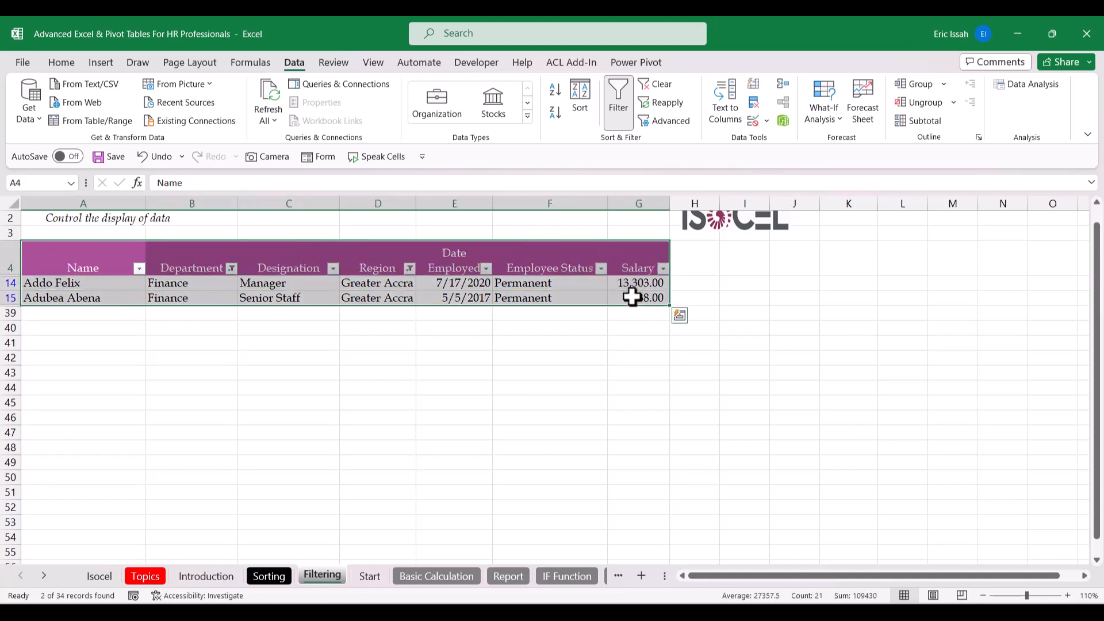
key(ctrl+c)
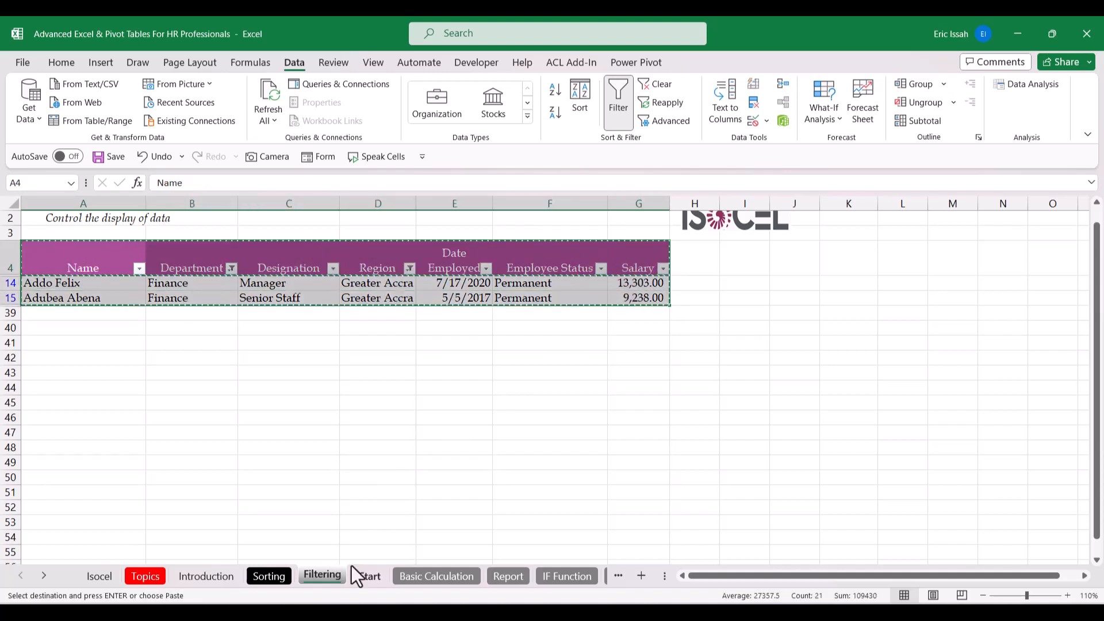
click(641, 576)
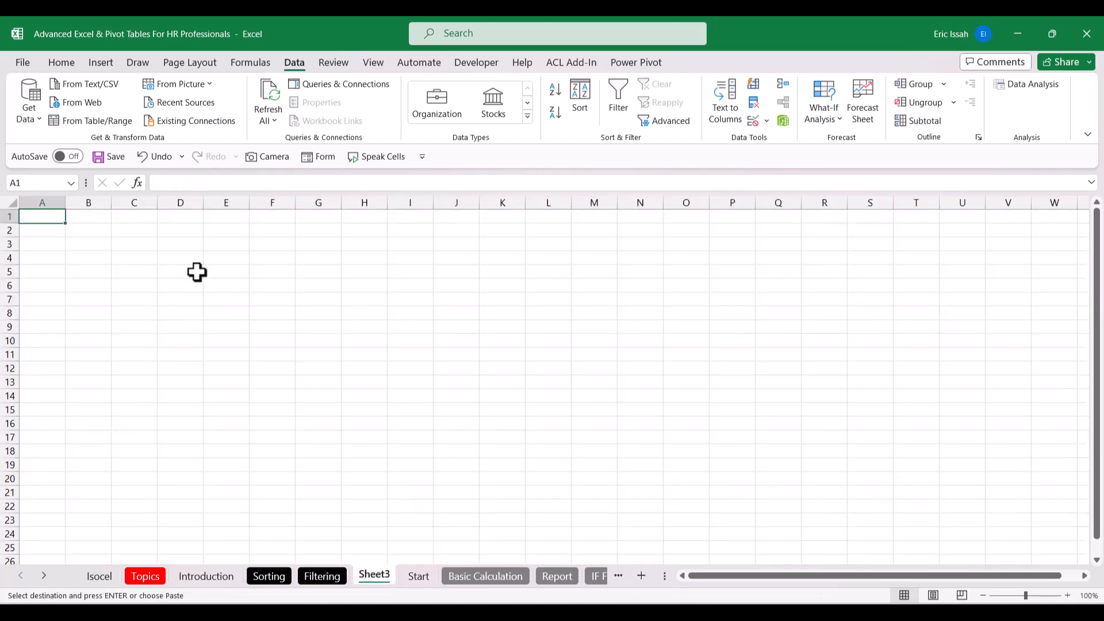
key(ctrl+v)
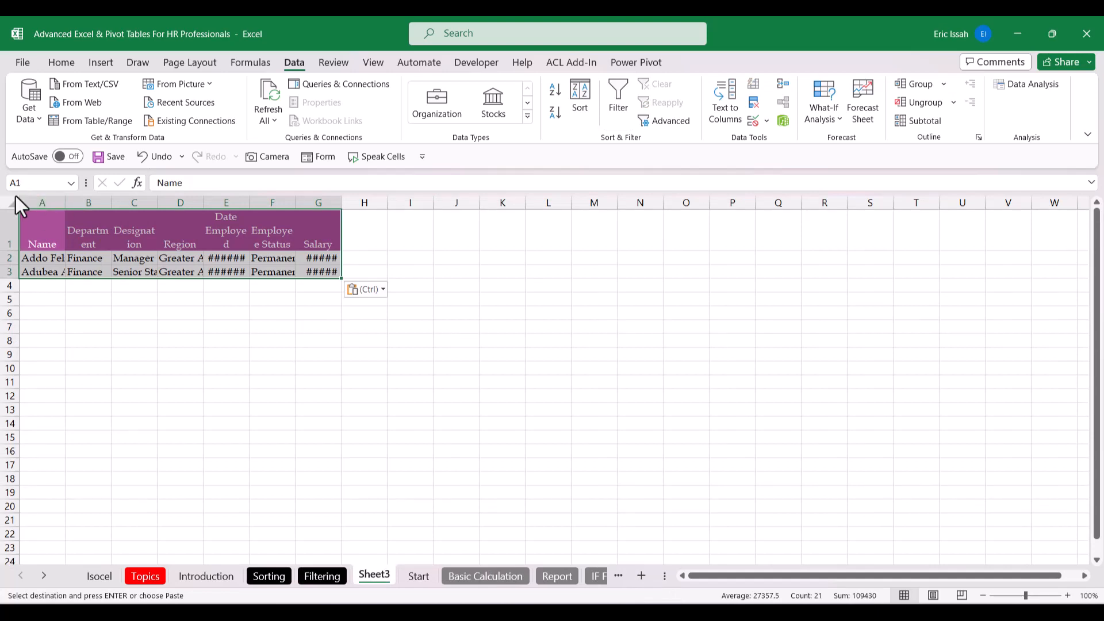
click(10, 201)
double_click(65, 203)
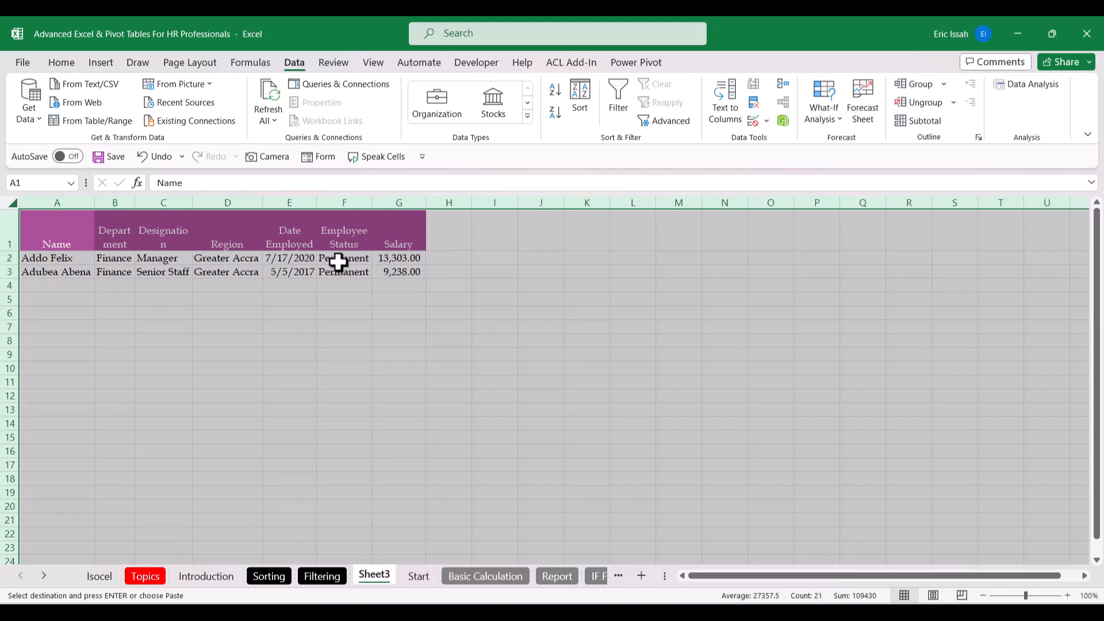
Return to the Filtering sheet and clear the filters from the Department and Region columns
click(319, 577)
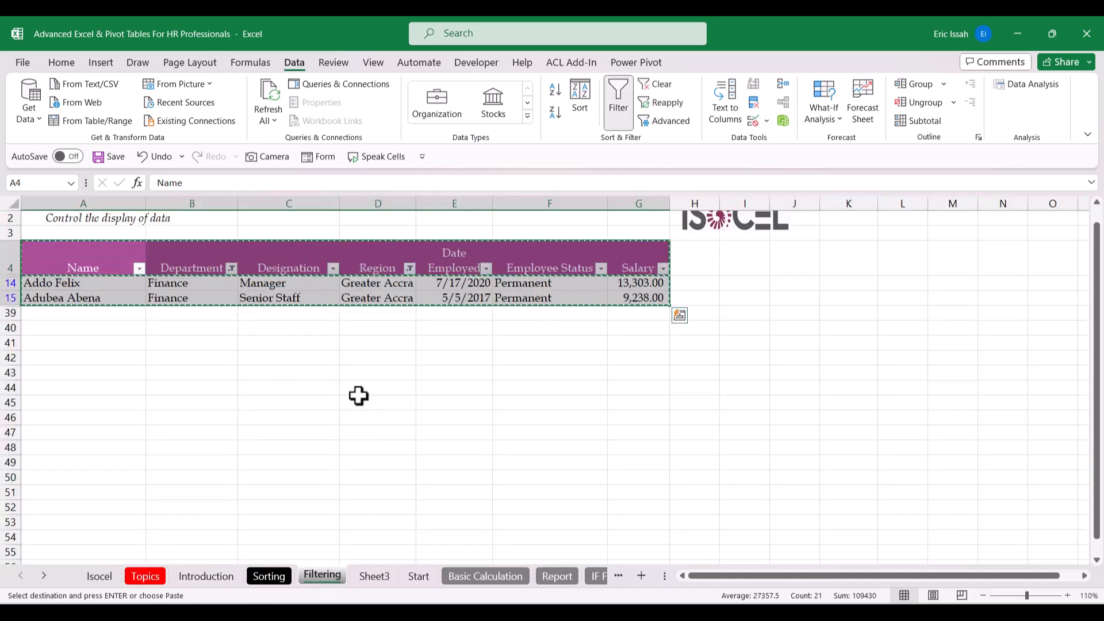
click(262, 271)
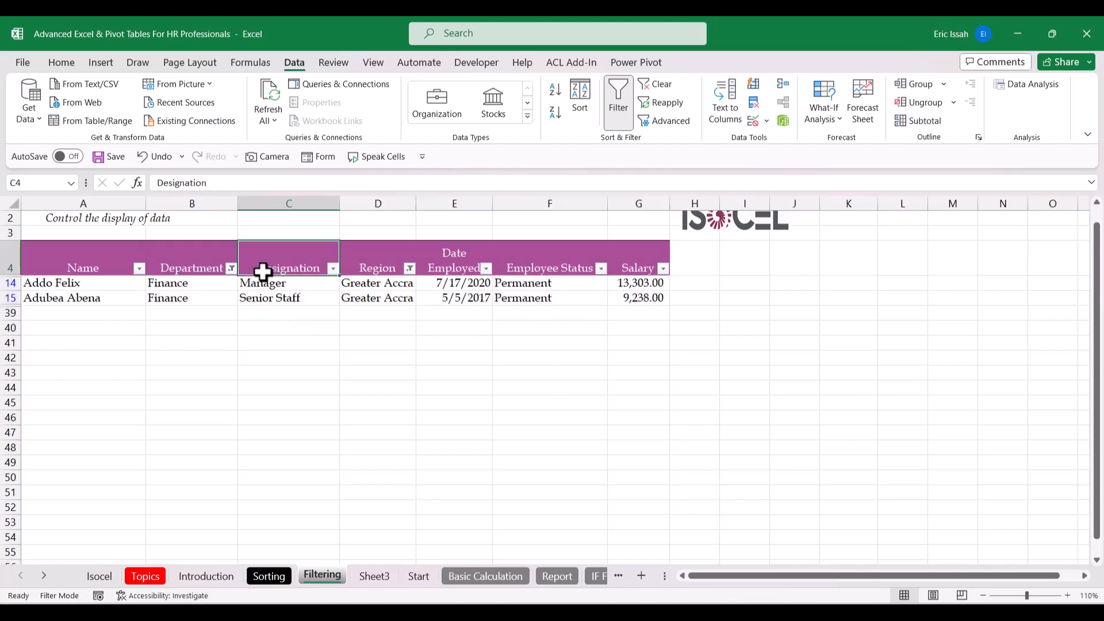
click(230, 268)
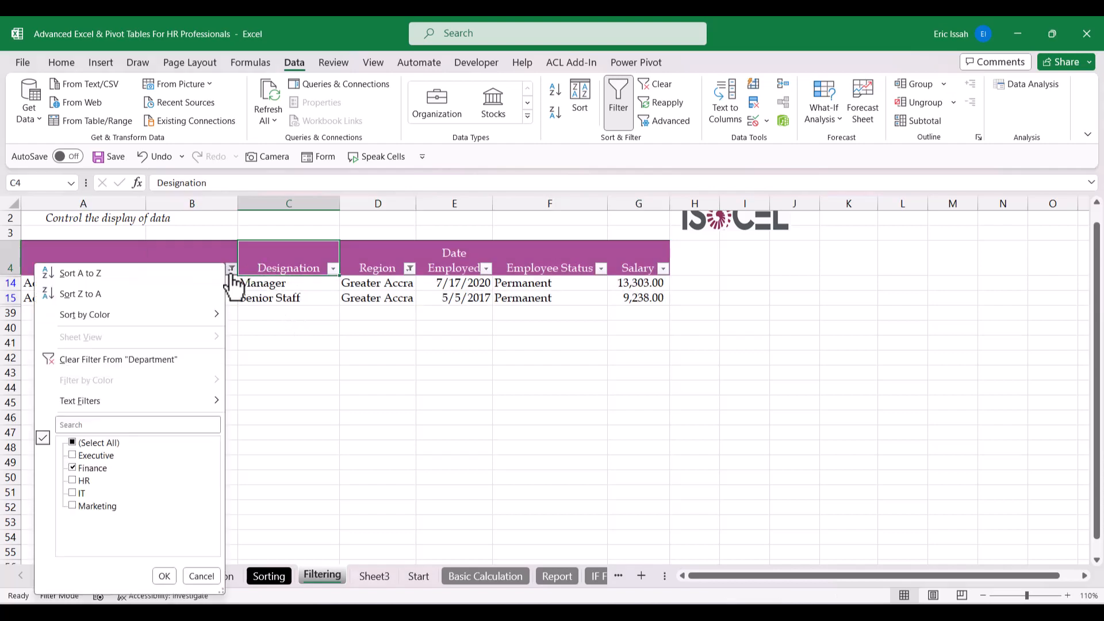
click(147, 359)
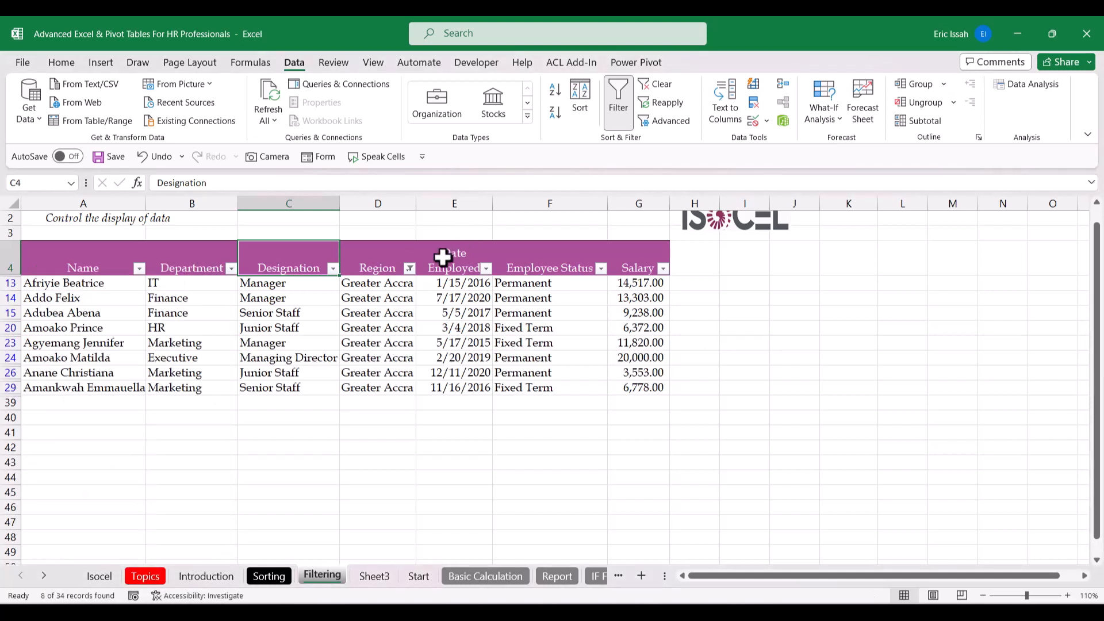
click(409, 269)
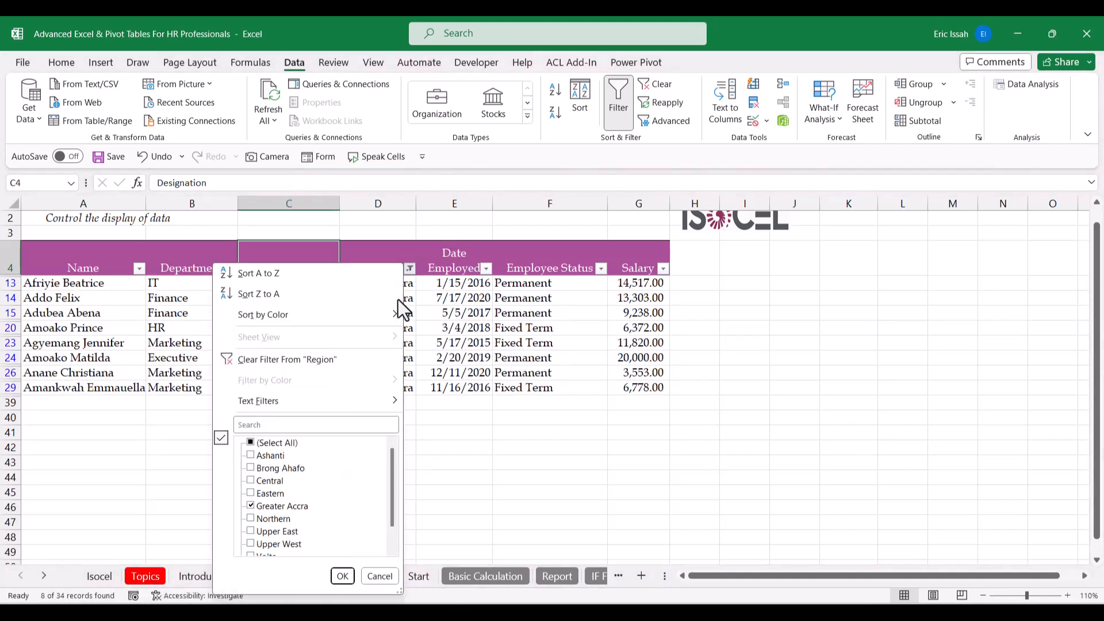
click(326, 360)
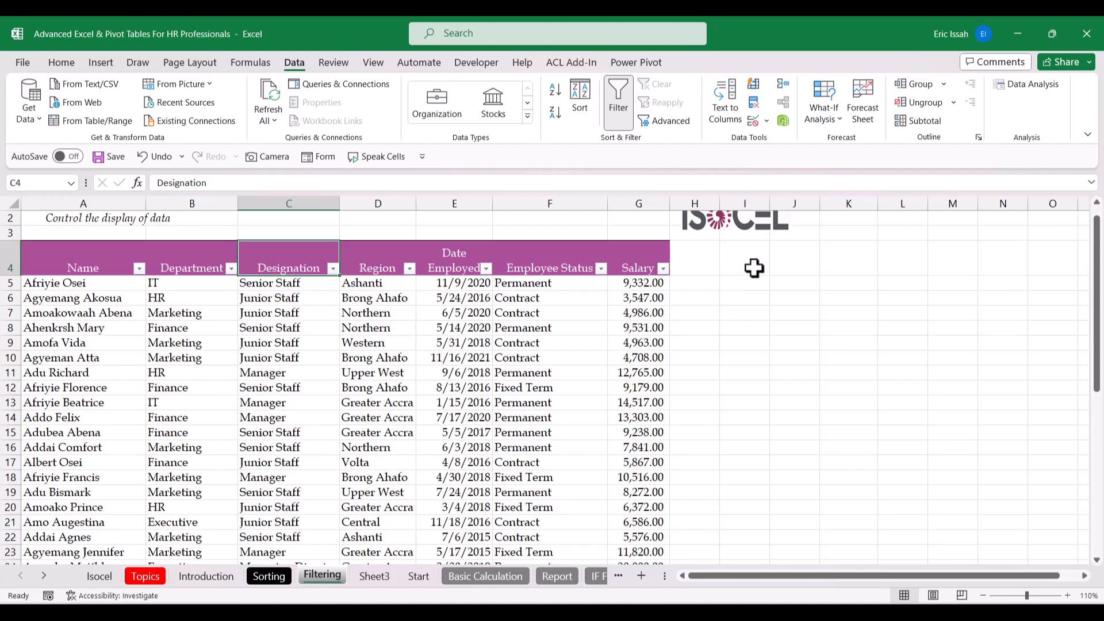
Filter the Salary column to show values greater than or equal to 10000
click(664, 269)
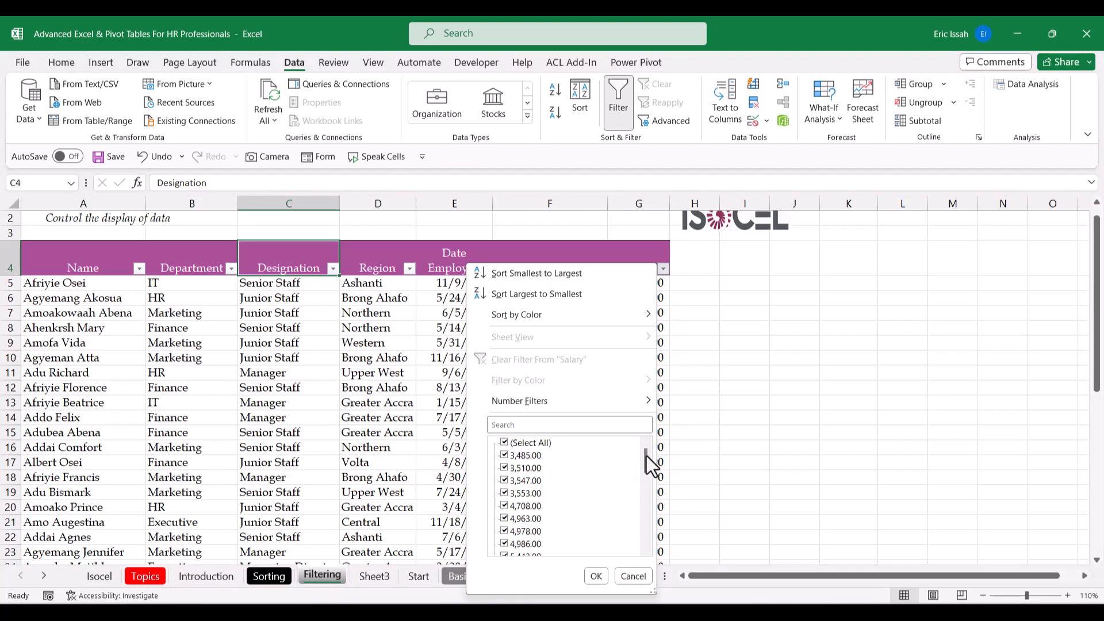
mouse_move(646, 455)
mouse_down()
mouse_move(645, 515)
mouse_move(644, 449)
mouse_up()
mouse_move(529, 405)
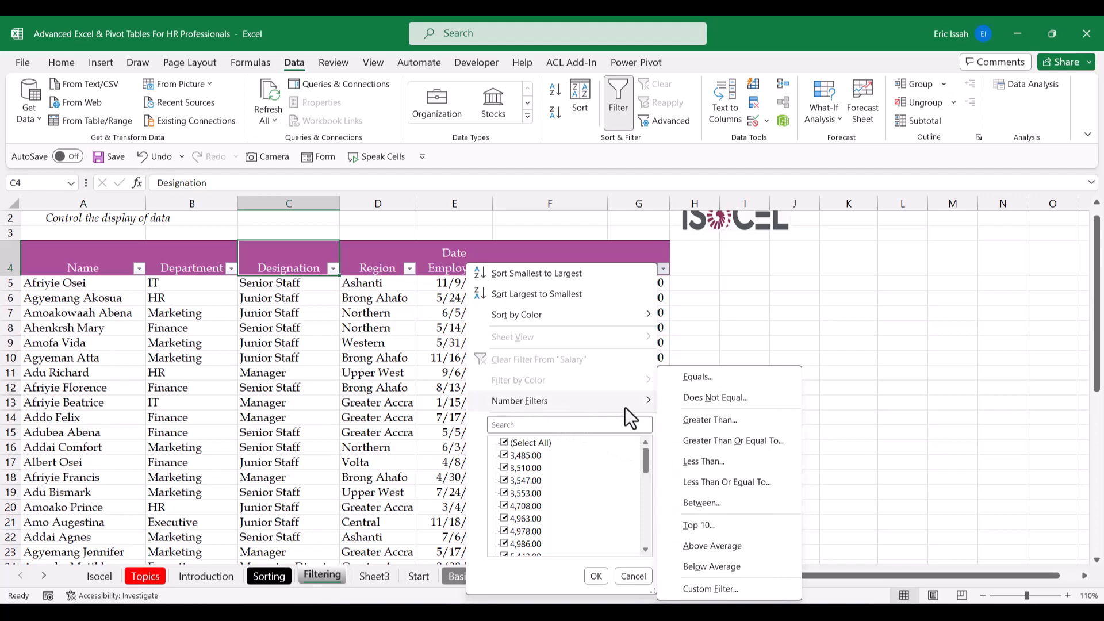
click(719, 442)
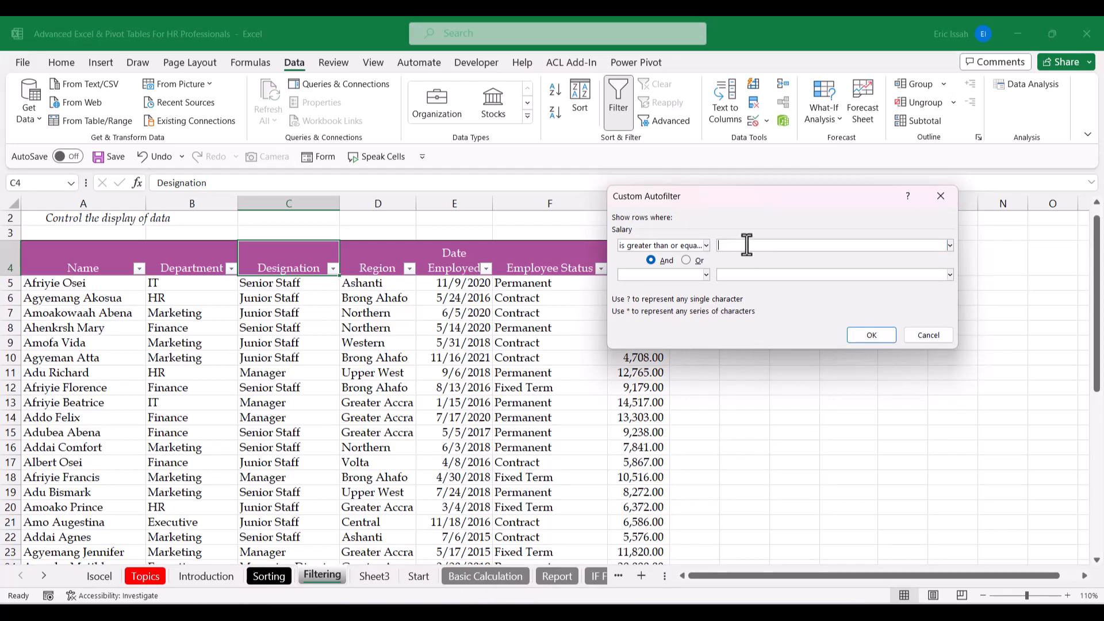
text(10000)
click(872, 336)
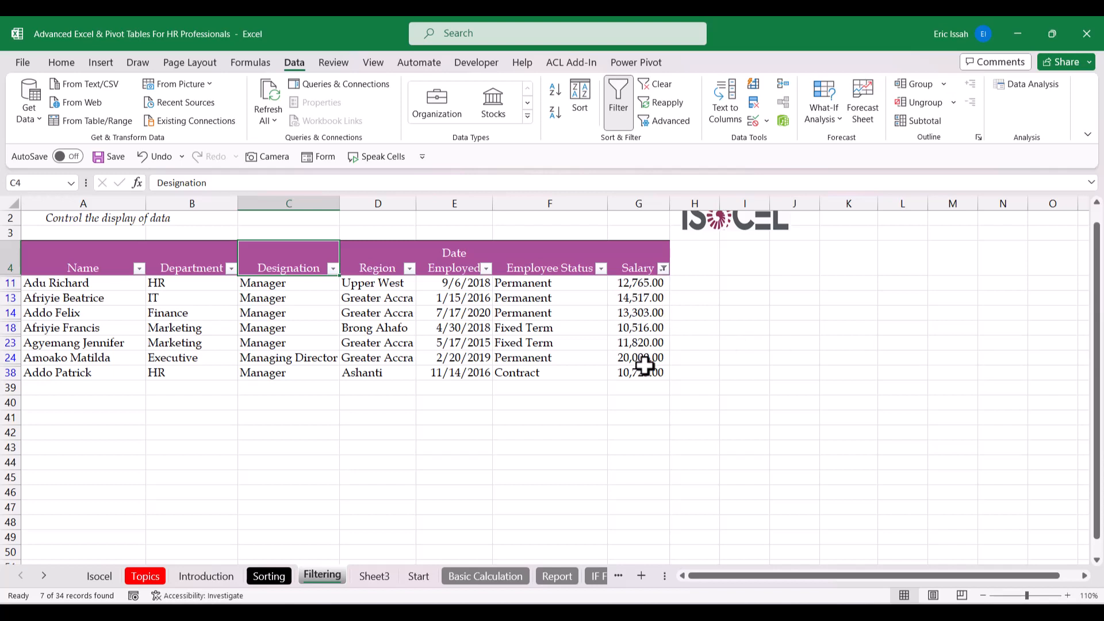
Examine the number, date and text filter conditions available for the Salary, Date Employed and Department columns
click(664, 269)
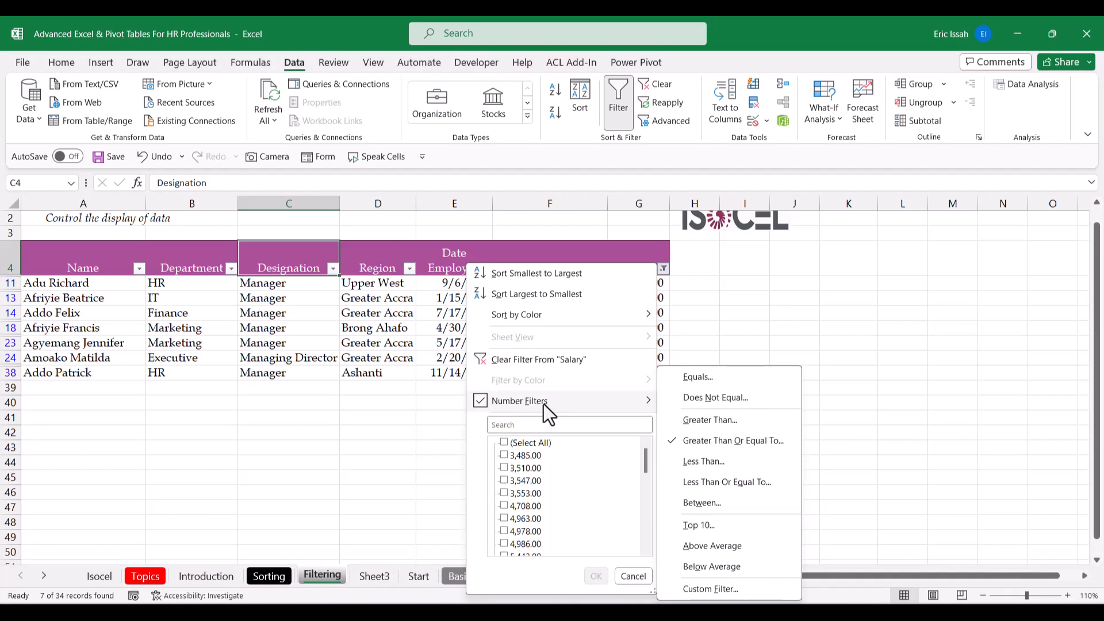
click(329, 347)
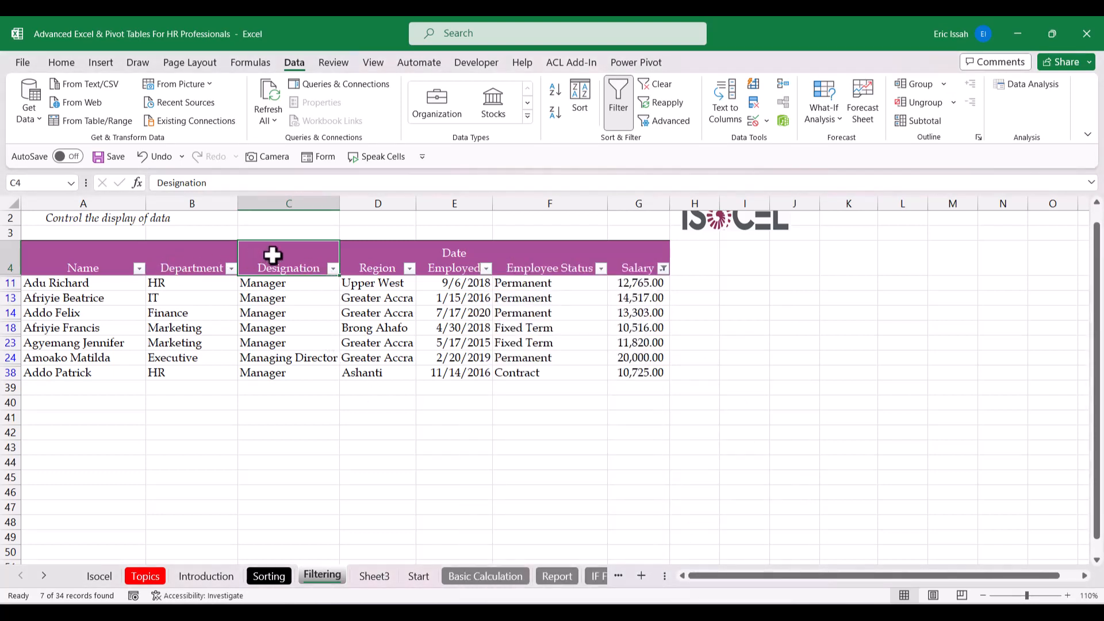
click(231, 269)
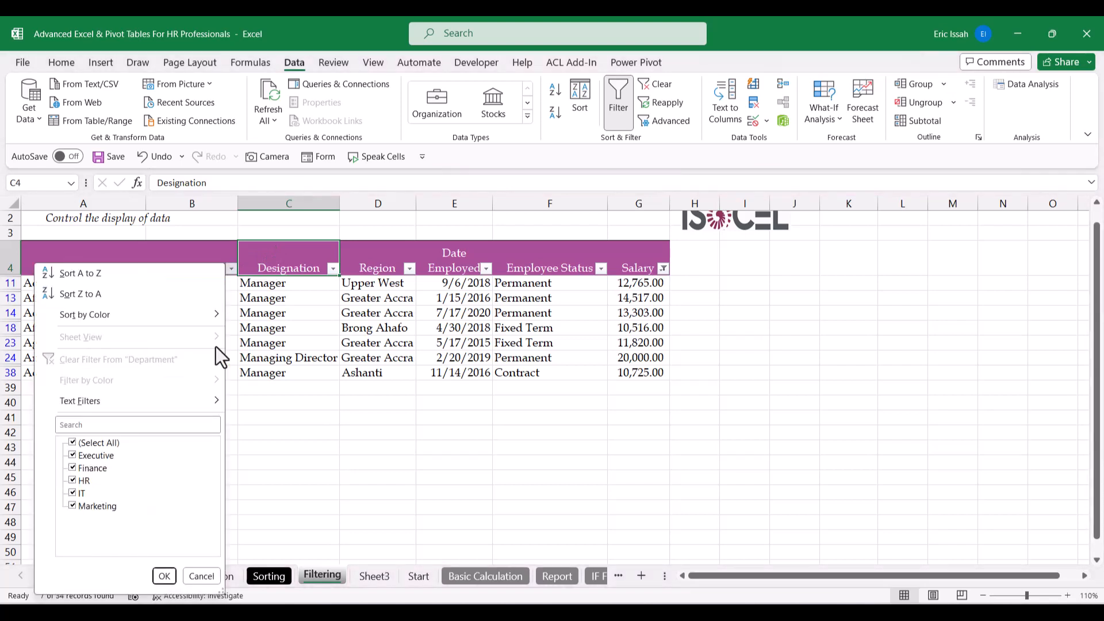
mouse_move(108, 404)
click(458, 299)
click(486, 269)
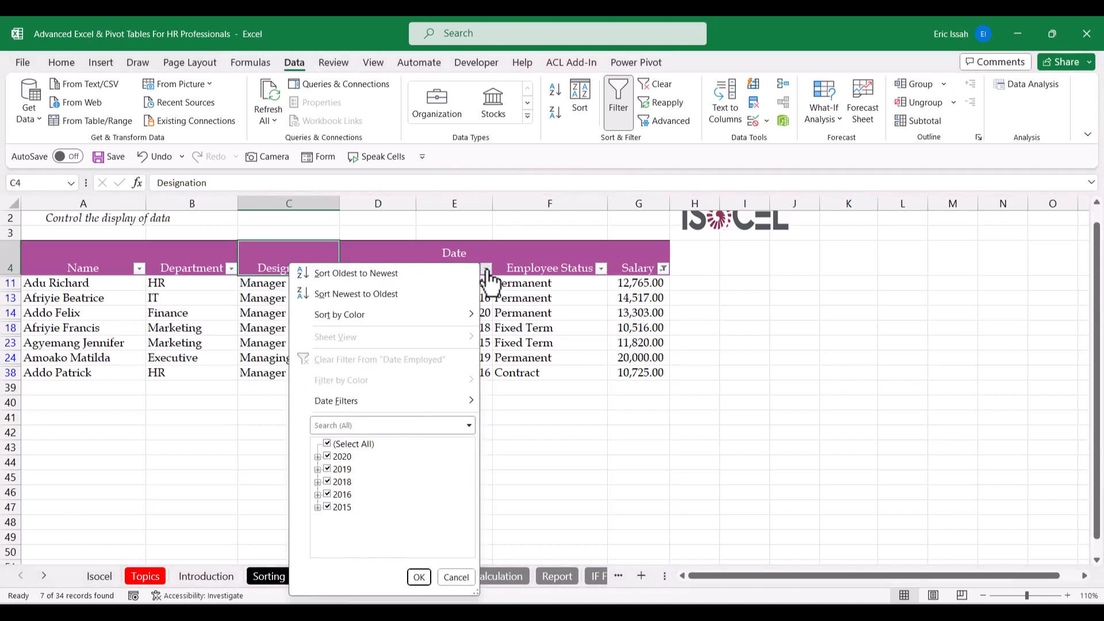
mouse_move(368, 402)
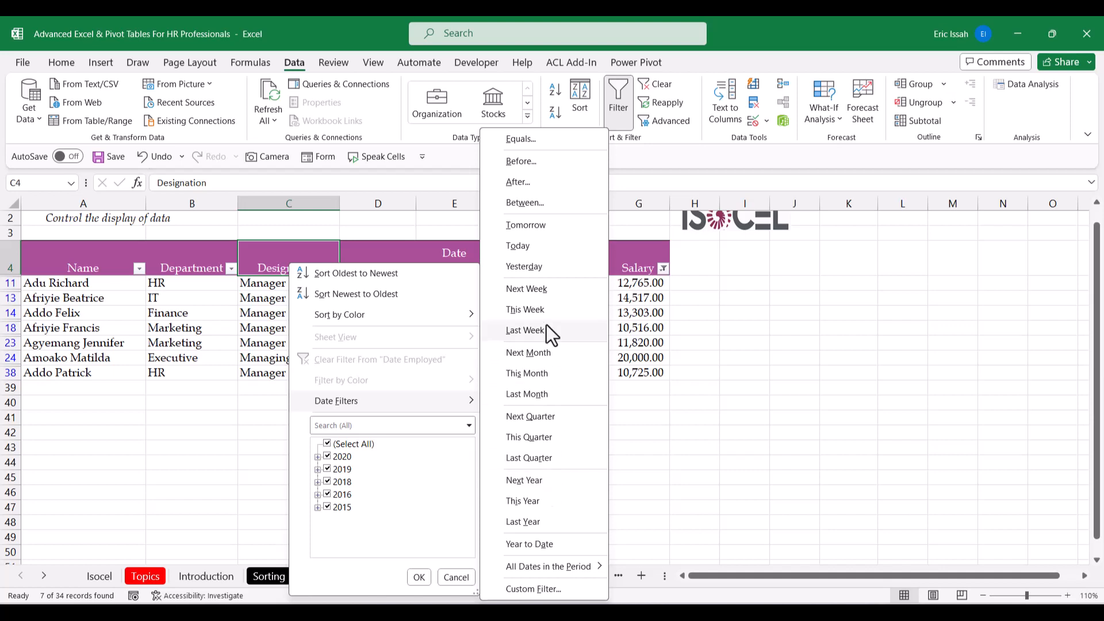
click(230, 268)
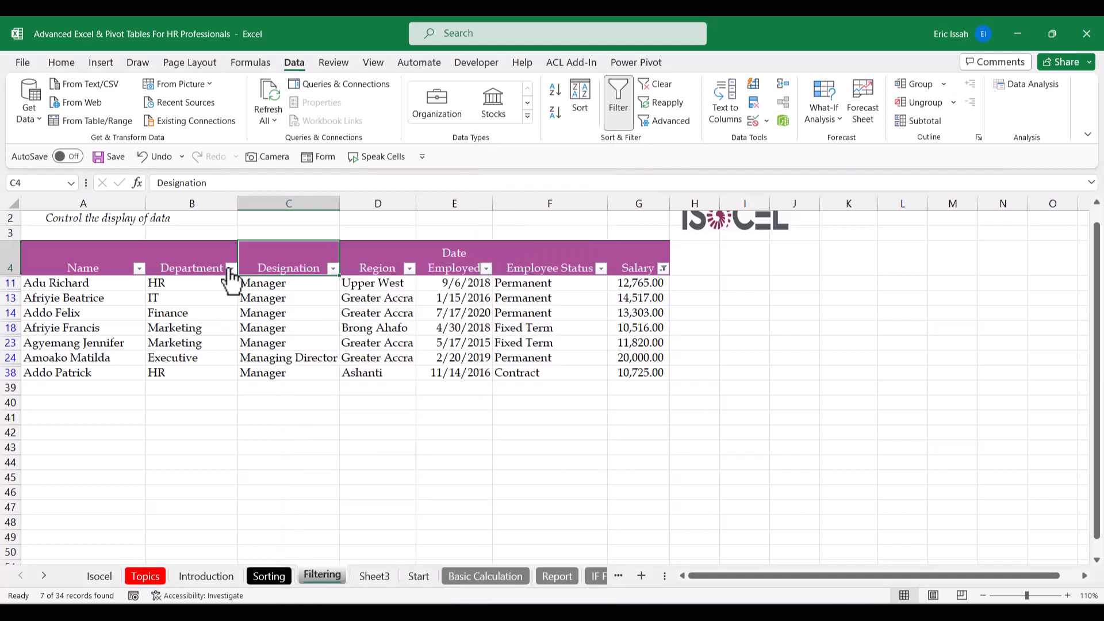
click(230, 268)
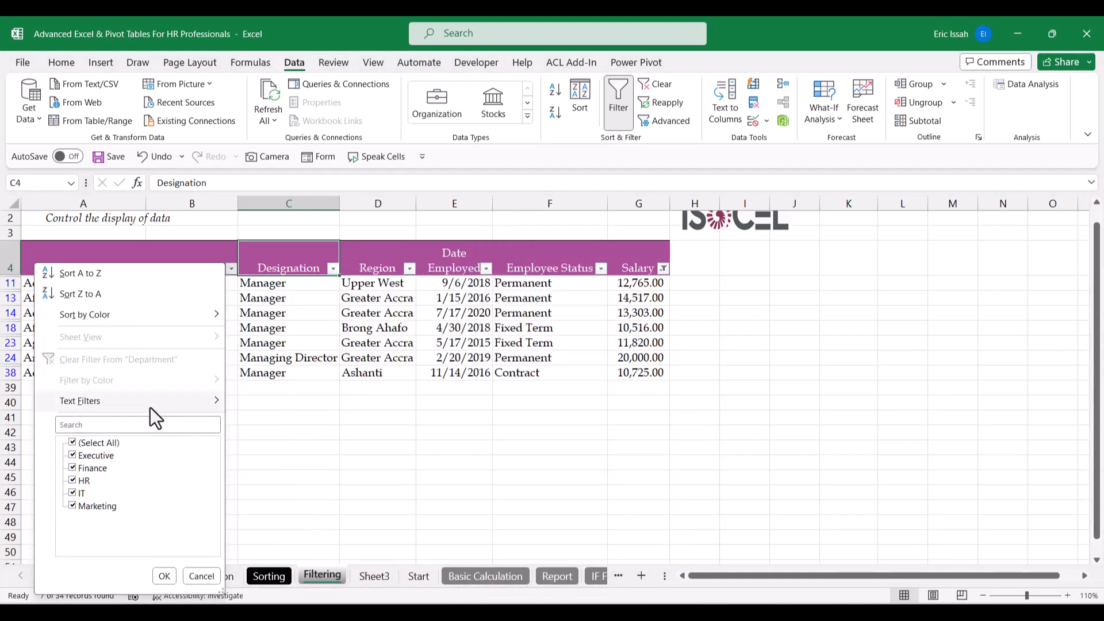
mouse_move(150, 407)
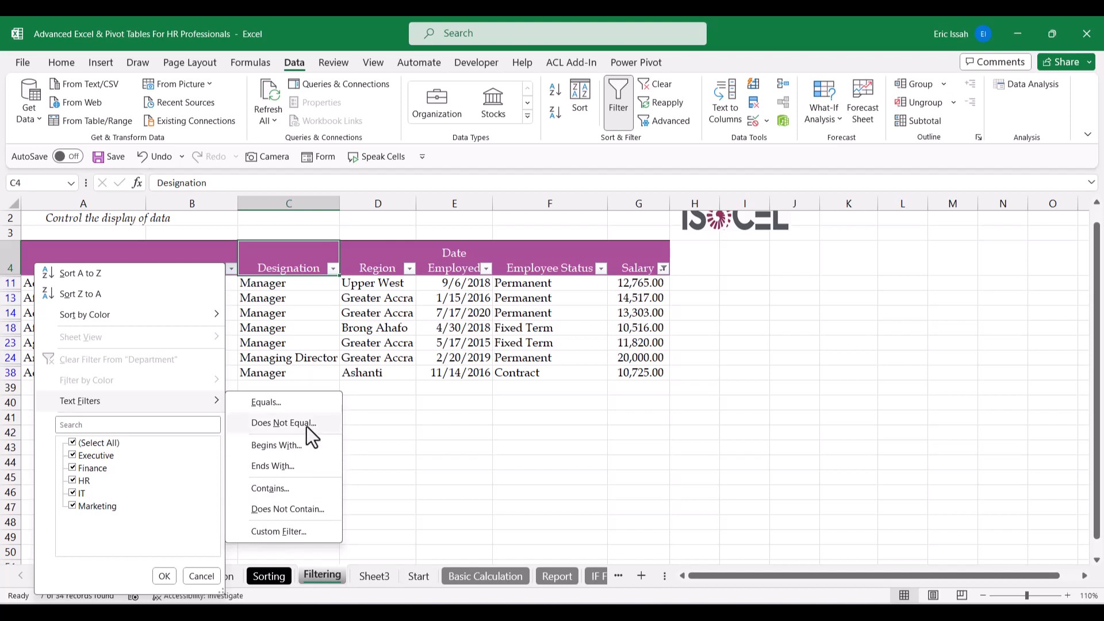
key(Escape)
key(Escape)
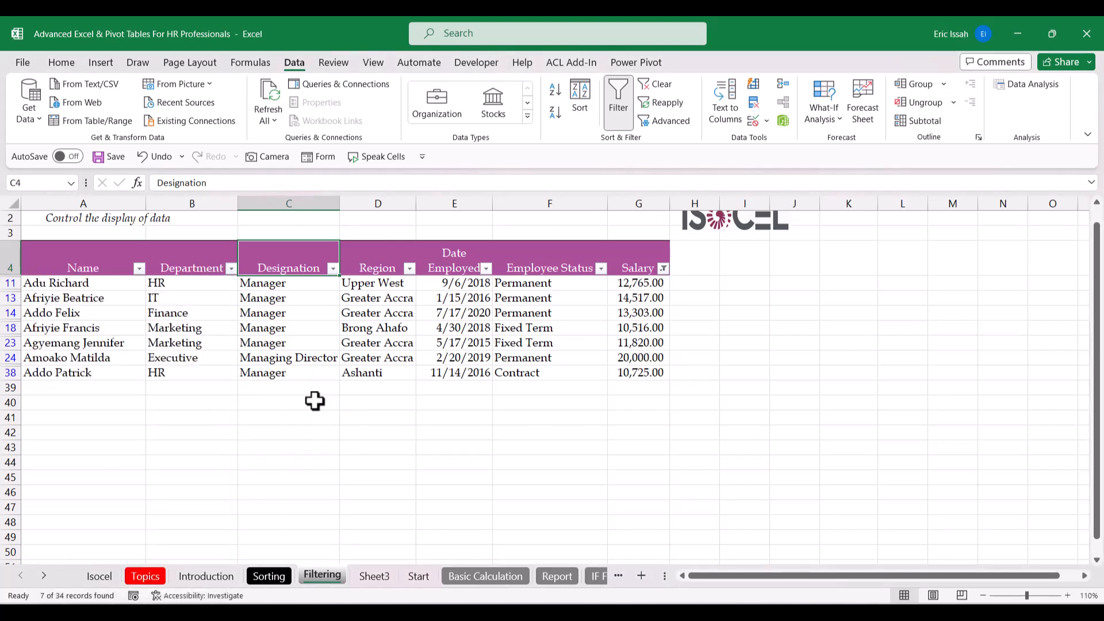
Clear the filter from the Salary column and switch the table's filtering off and back on
click(664, 269)
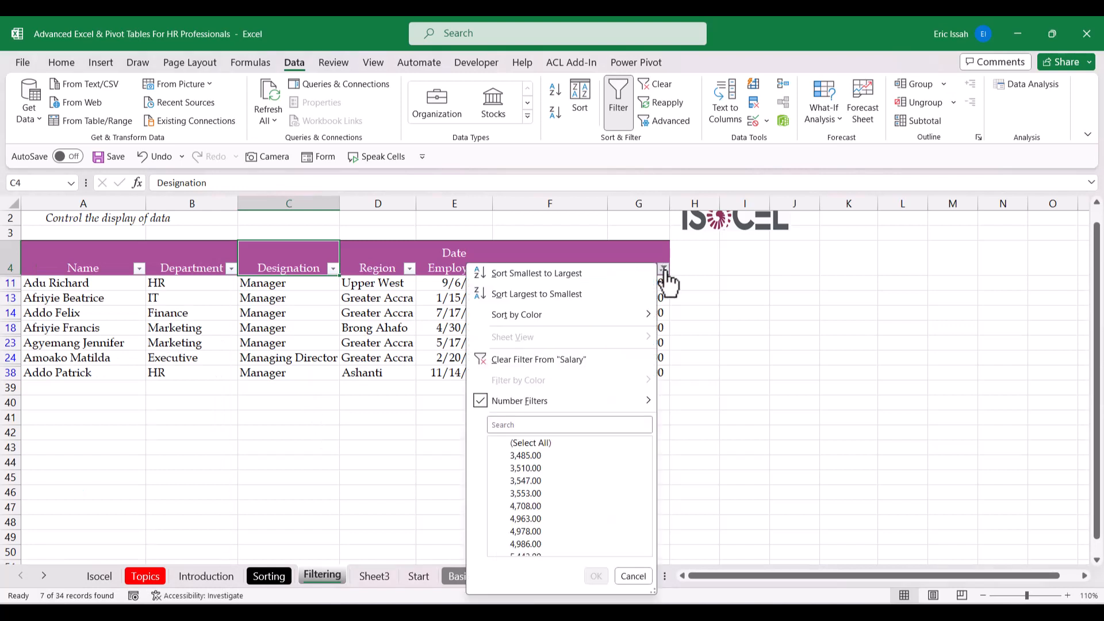
click(540, 360)
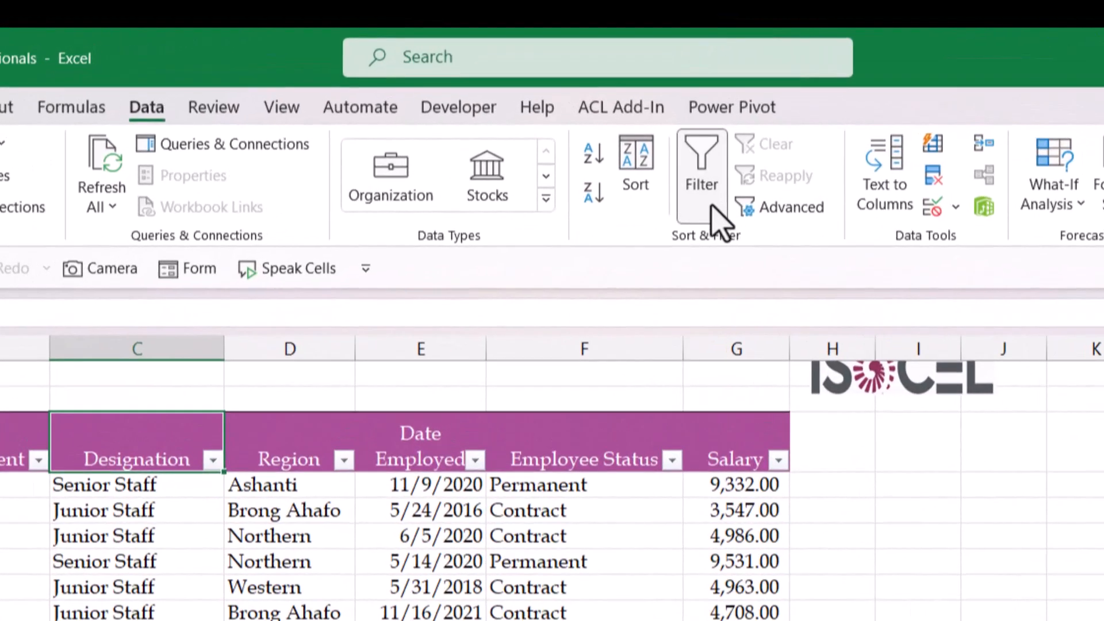
click(658, 138)
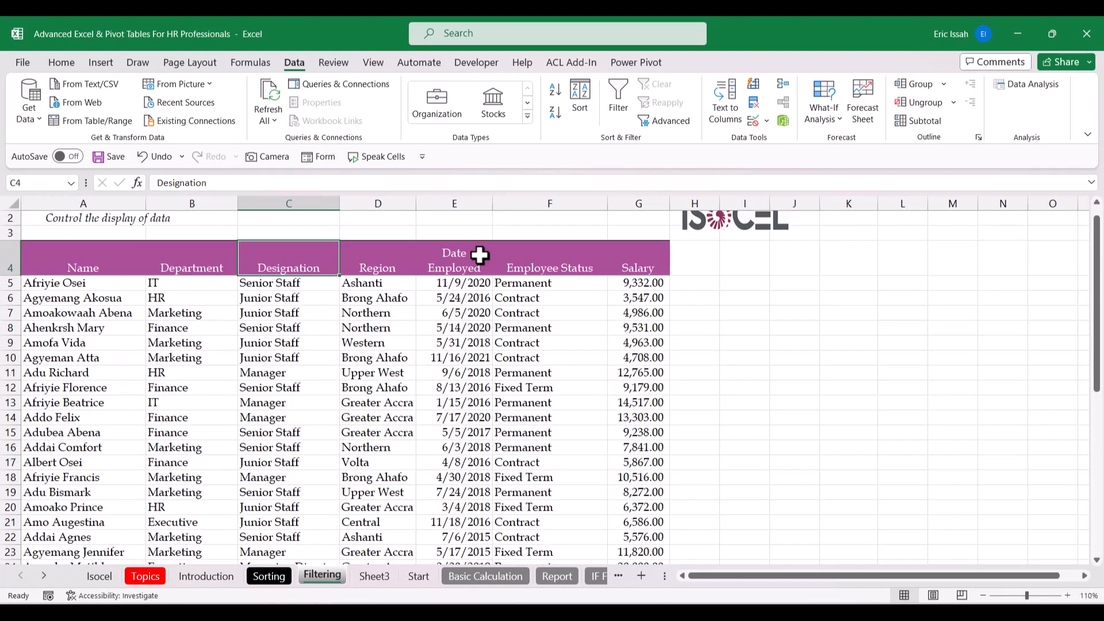
click(617, 110)
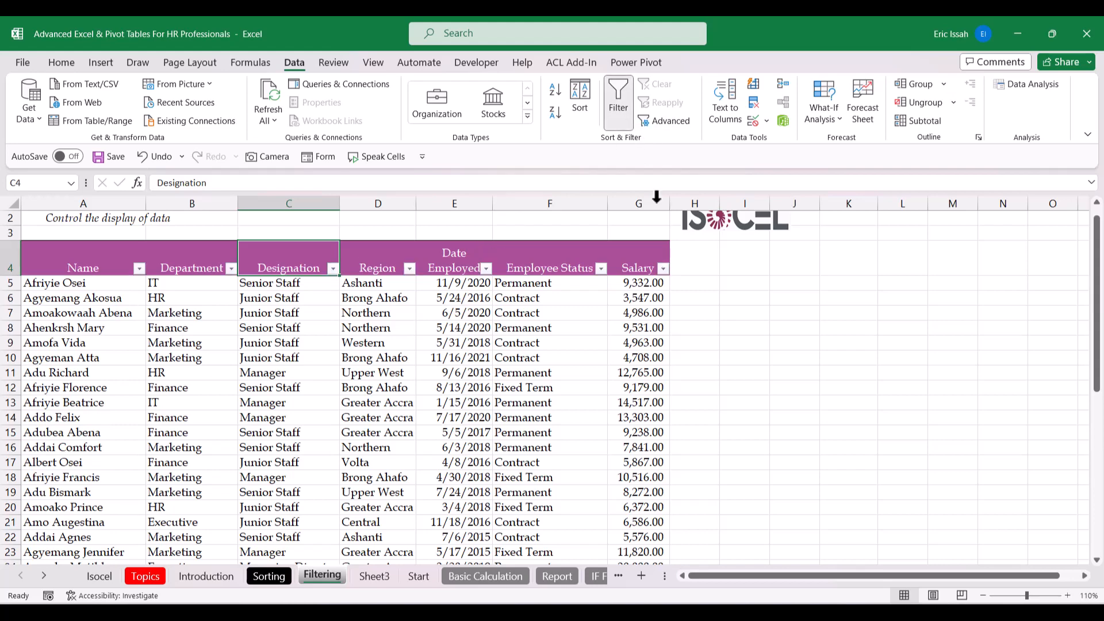
click(663, 268)
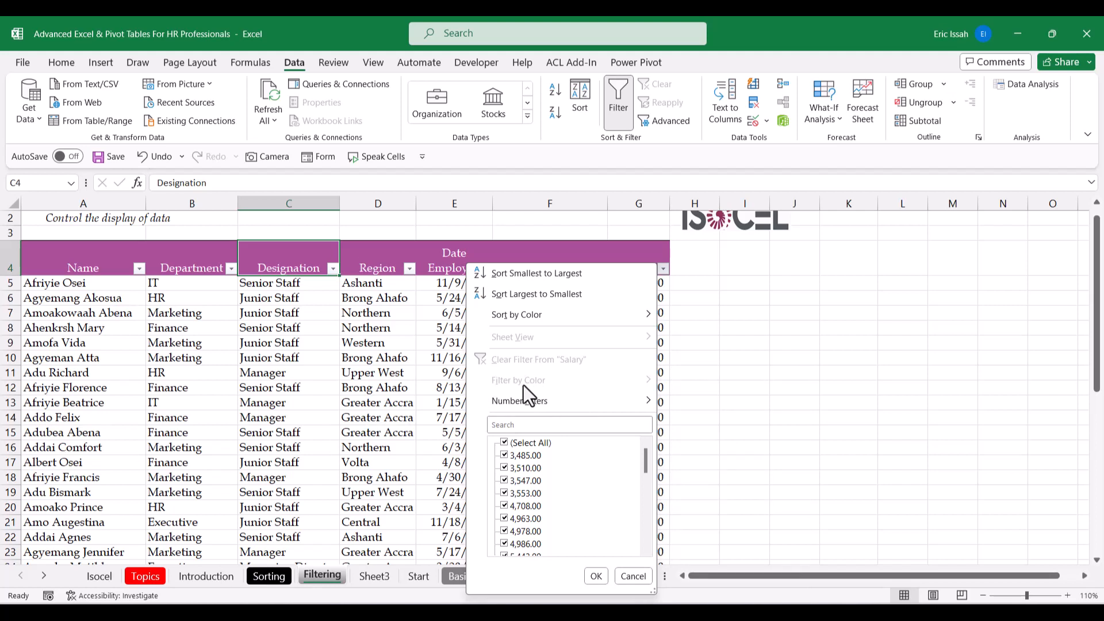
click(383, 373)
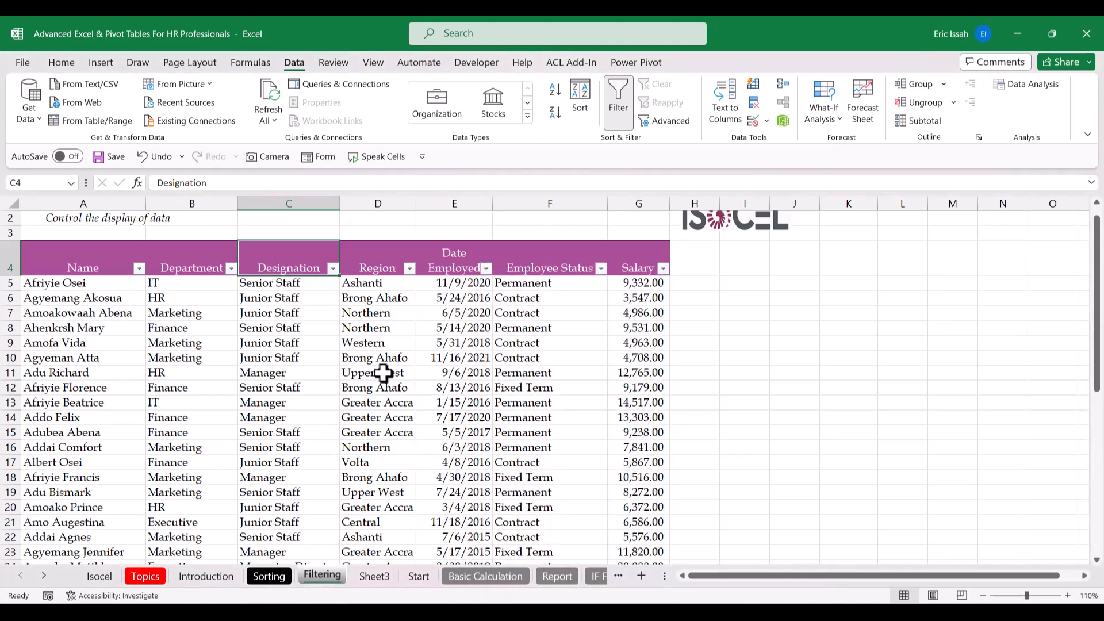